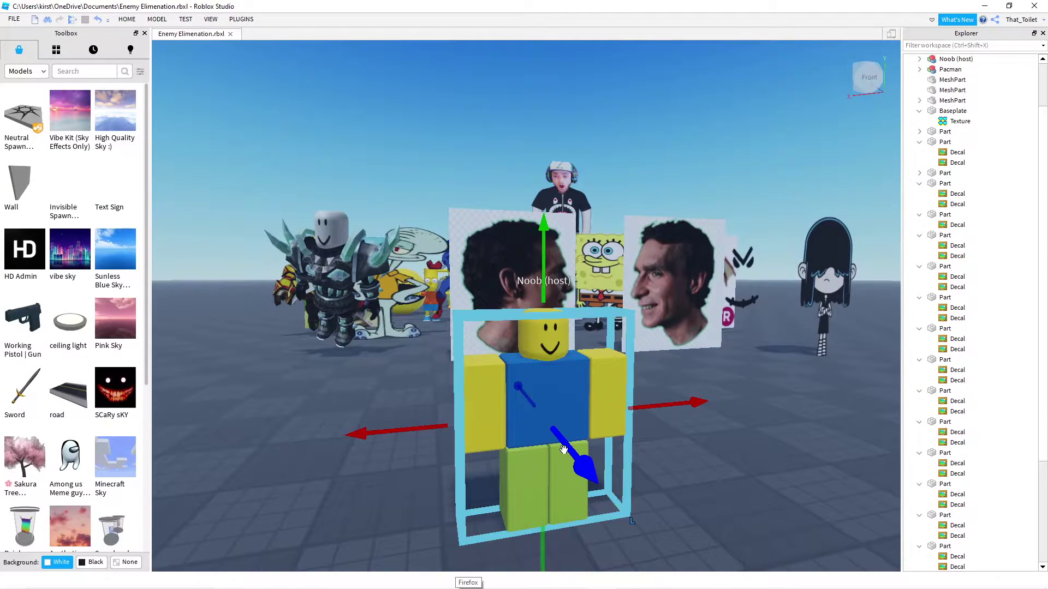
# - Zoom in and pick out the Noob host near the two face boards
pyautogui.scroll(-5, 547, 261)
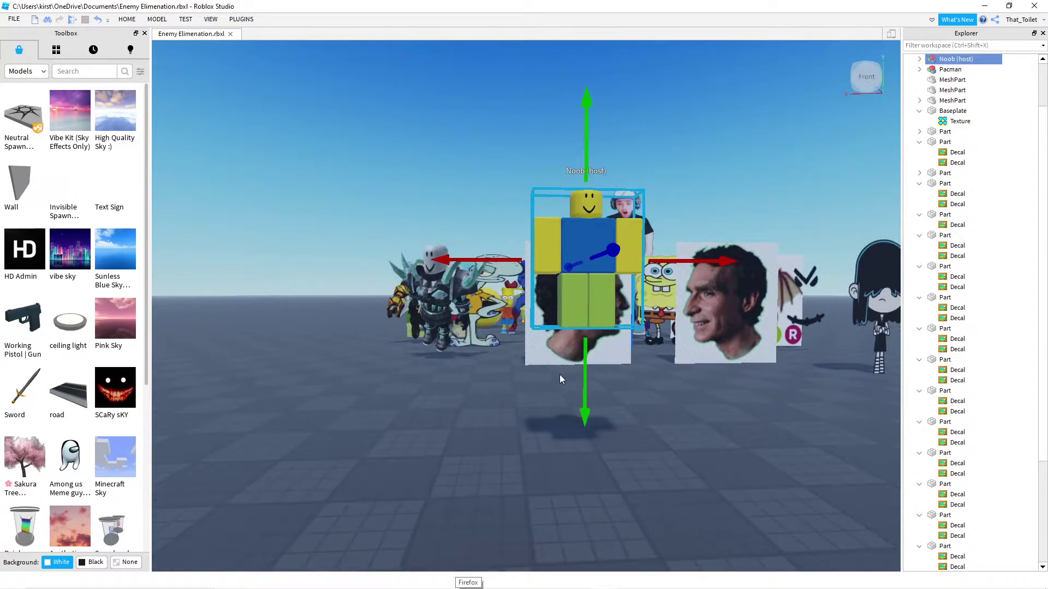
pyautogui.scroll(-8, 561, 381)
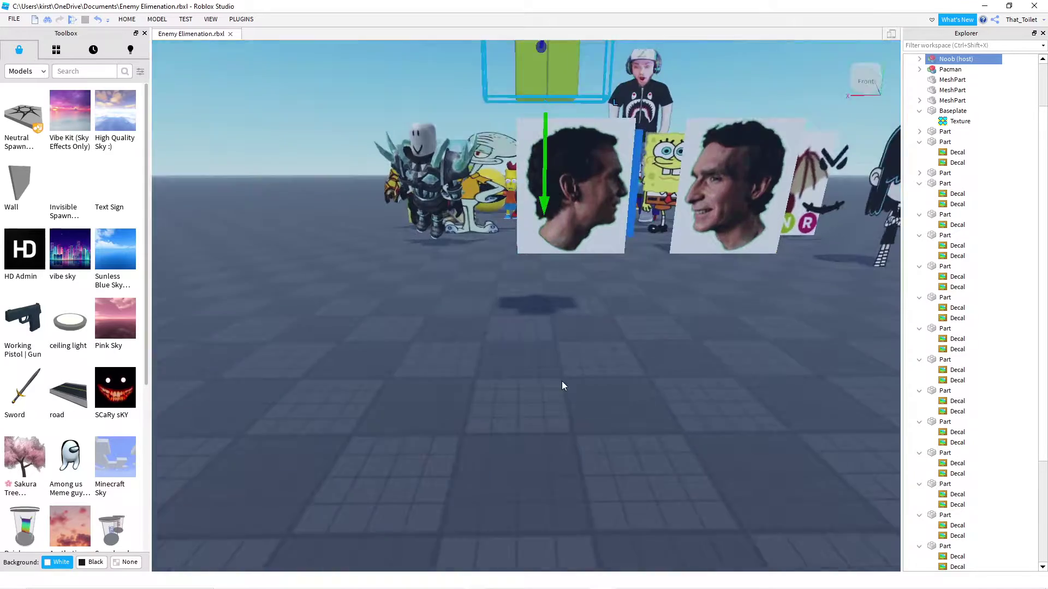
pyautogui.click(564, 357)
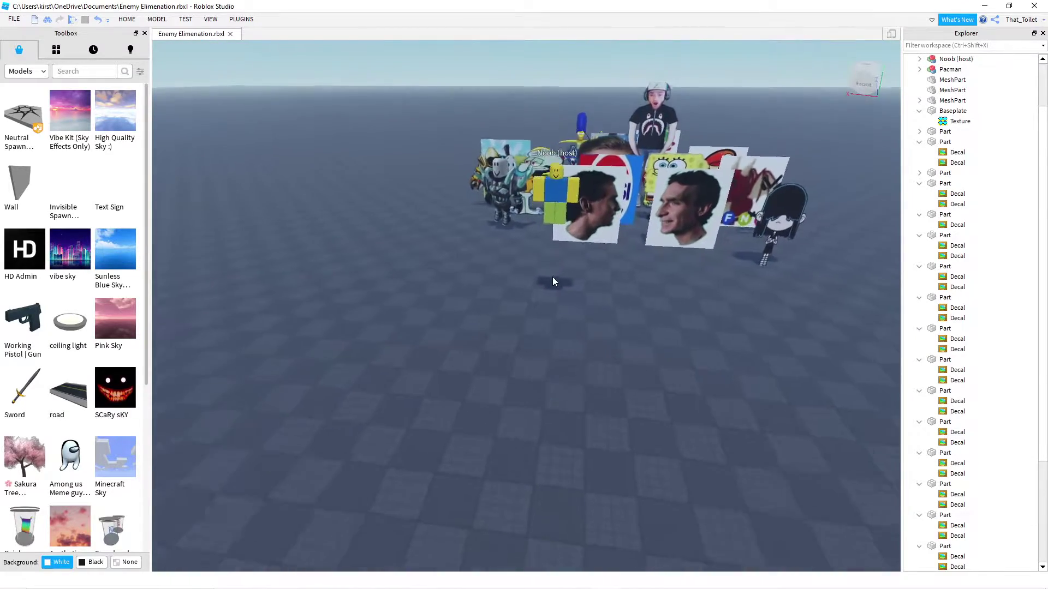
pyautogui.scroll(5, 552, 280)
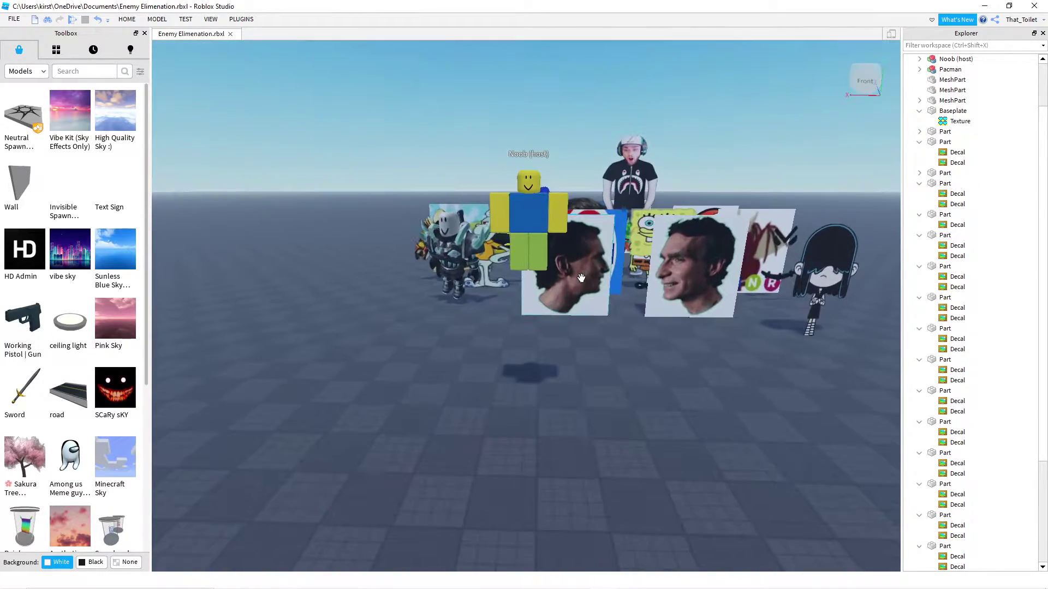
pyautogui.scroll(-2, 581, 278)
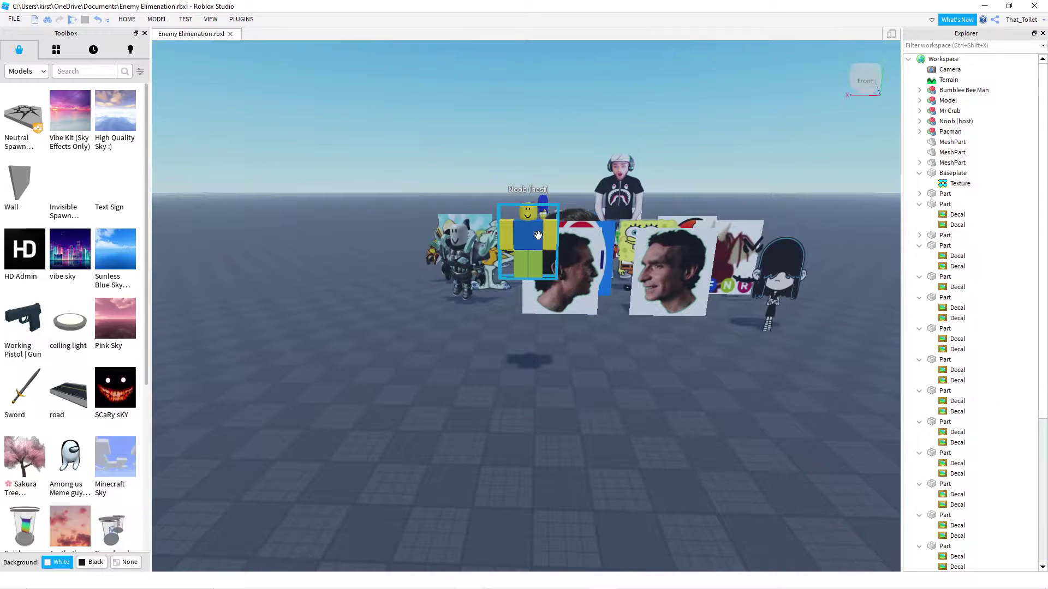
pyautogui.click(568, 306)
pyautogui.scroll(2, 585, 353)
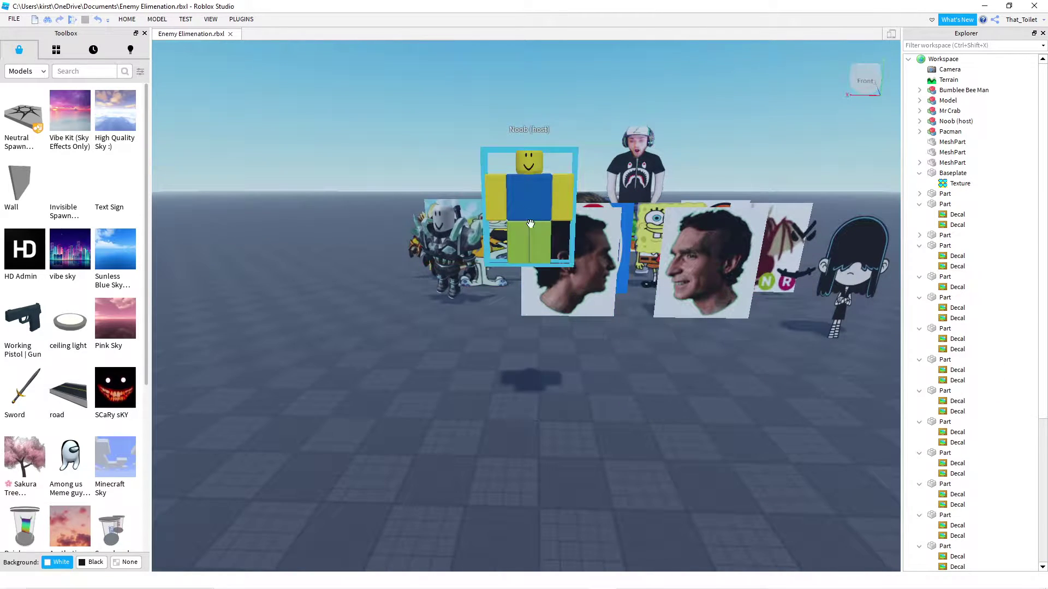
pyautogui.click(732, 403)
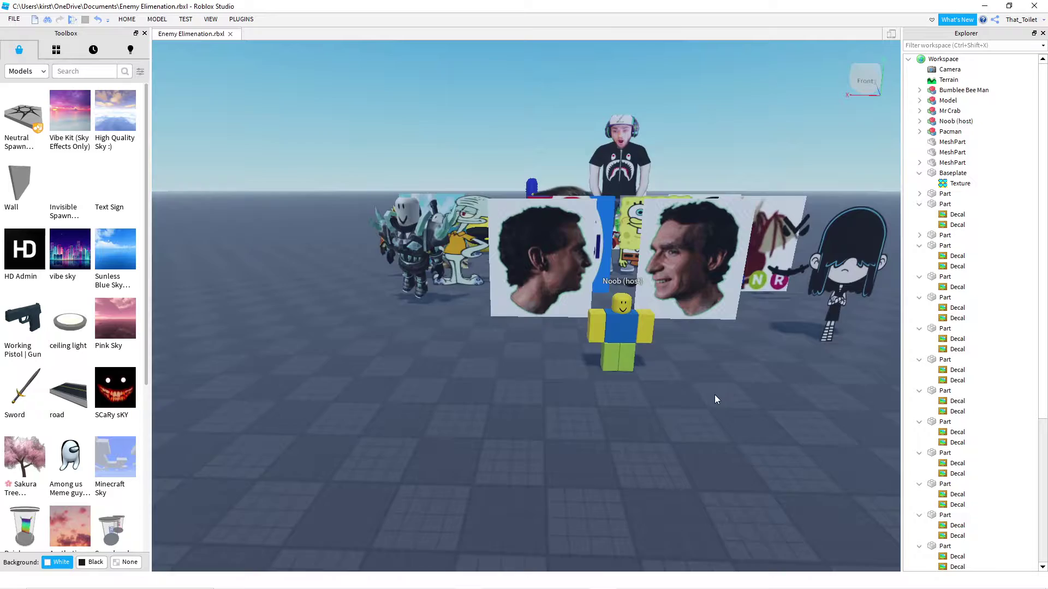
# - Place the Noob host on the baseplate in front of the face boards, then deselect it
pyautogui.scroll(4, 717, 400)
pyautogui.scroll(-5, 715, 398)
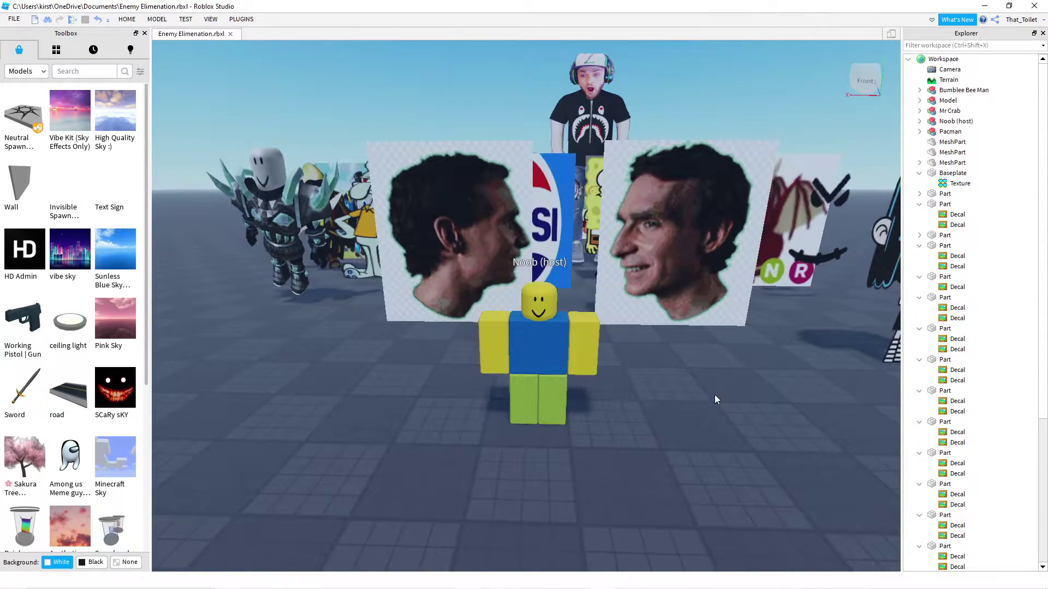
pyautogui.moveTo(678, 356); pyautogui.dragTo(601, 382)
pyautogui.click(743, 333)
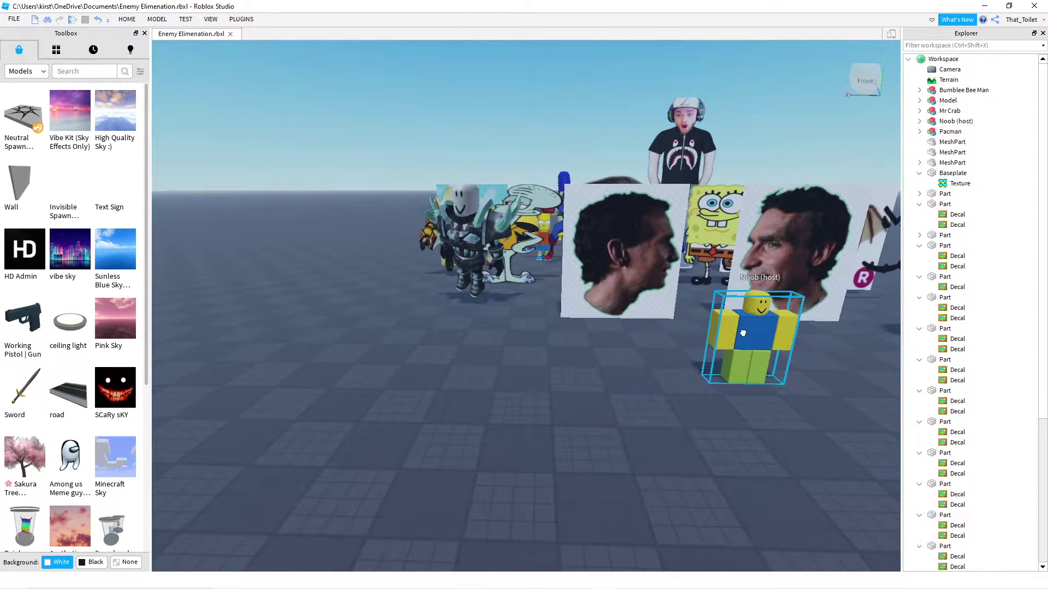
pyautogui.scroll(-2, 743, 332)
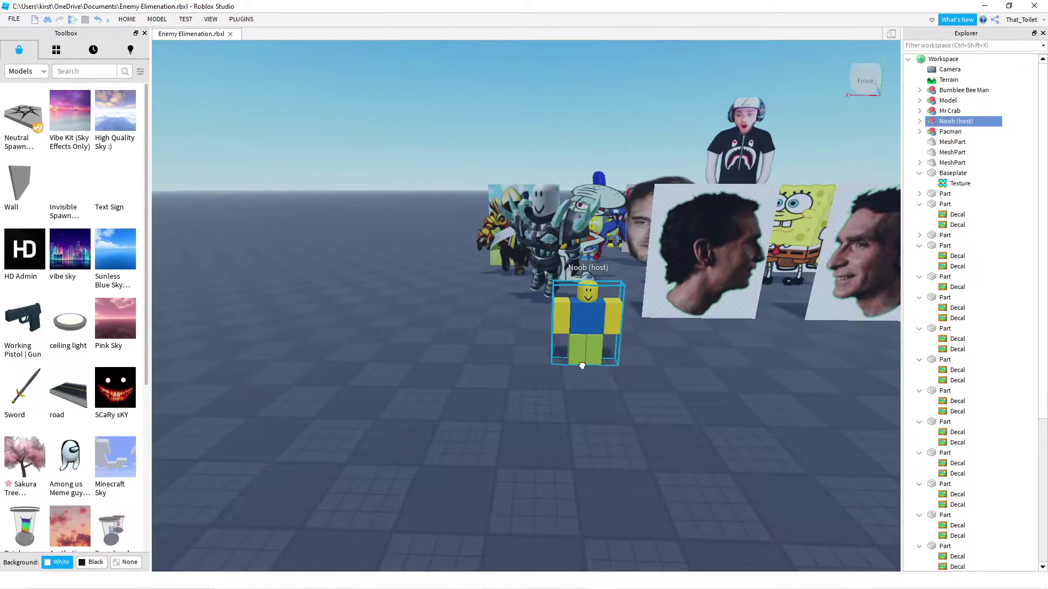
pyautogui.scroll(1, 573, 363)
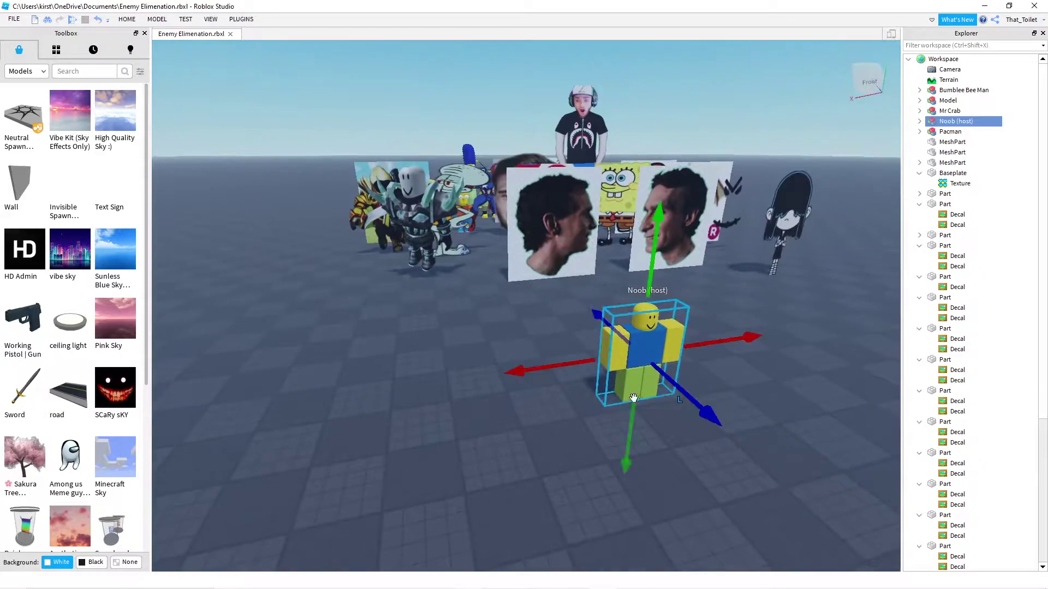
pyautogui.click(499, 396)
pyautogui.scroll(5, 498, 397)
pyautogui.scroll(-10, 499, 397)
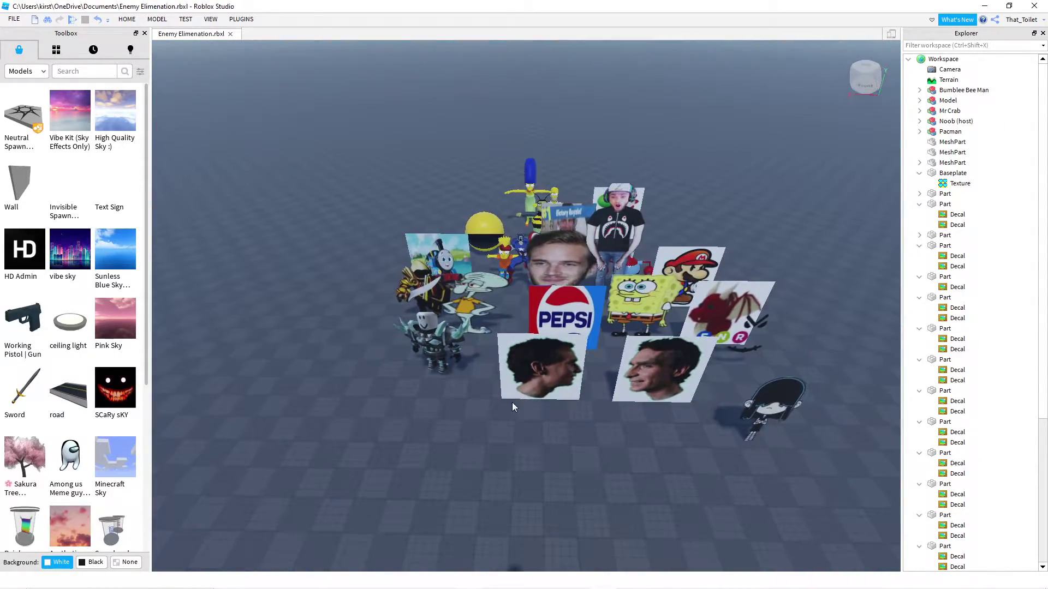
# - Select the Noob host and zoom around it next to the armored avatar
pyautogui.scroll(5, 512, 401)
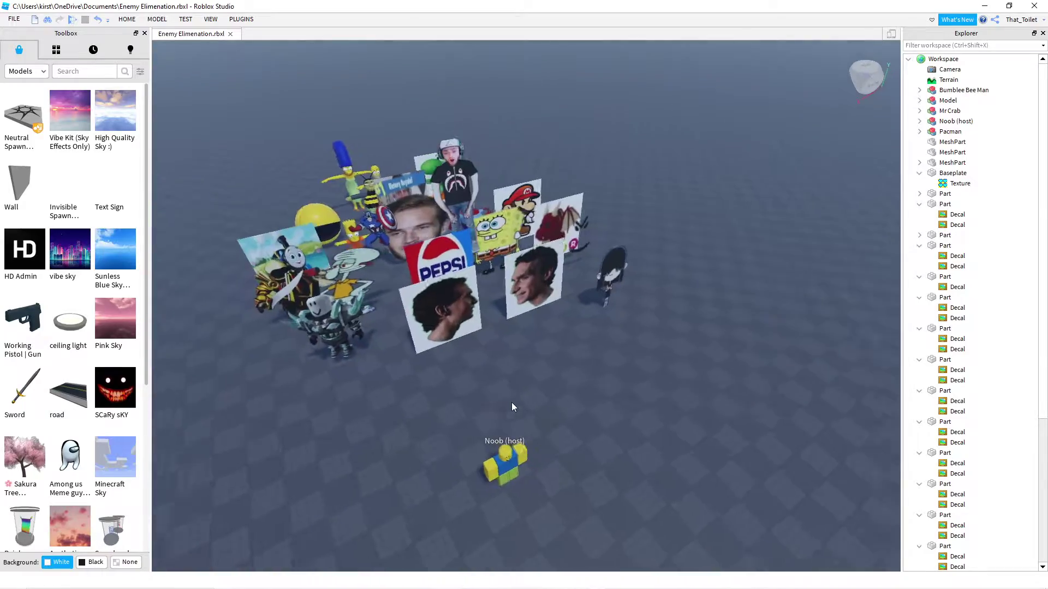
pyautogui.scroll(5, 512, 402)
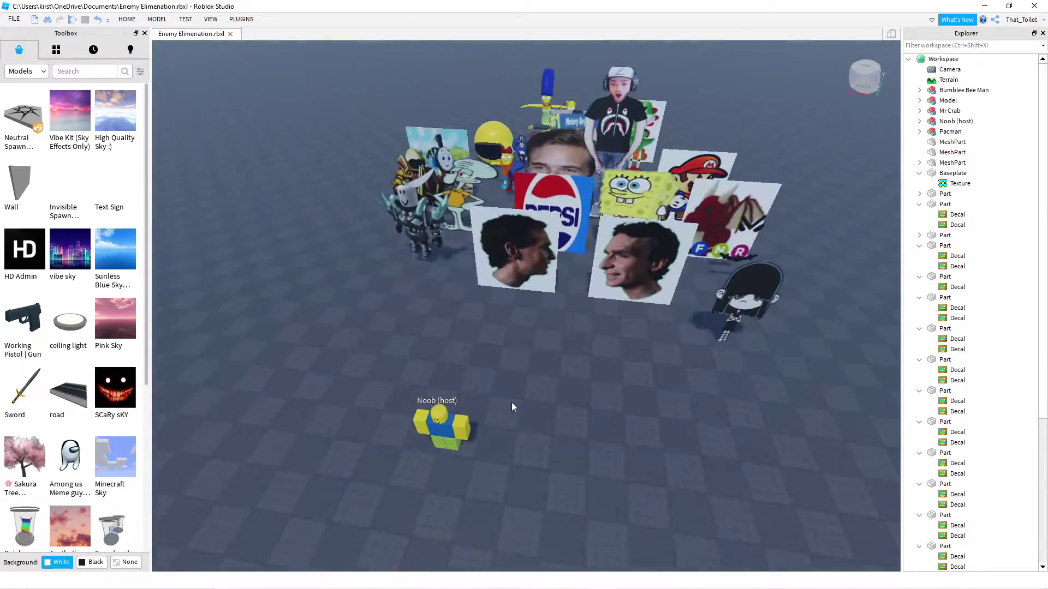
pyautogui.click(456, 437)
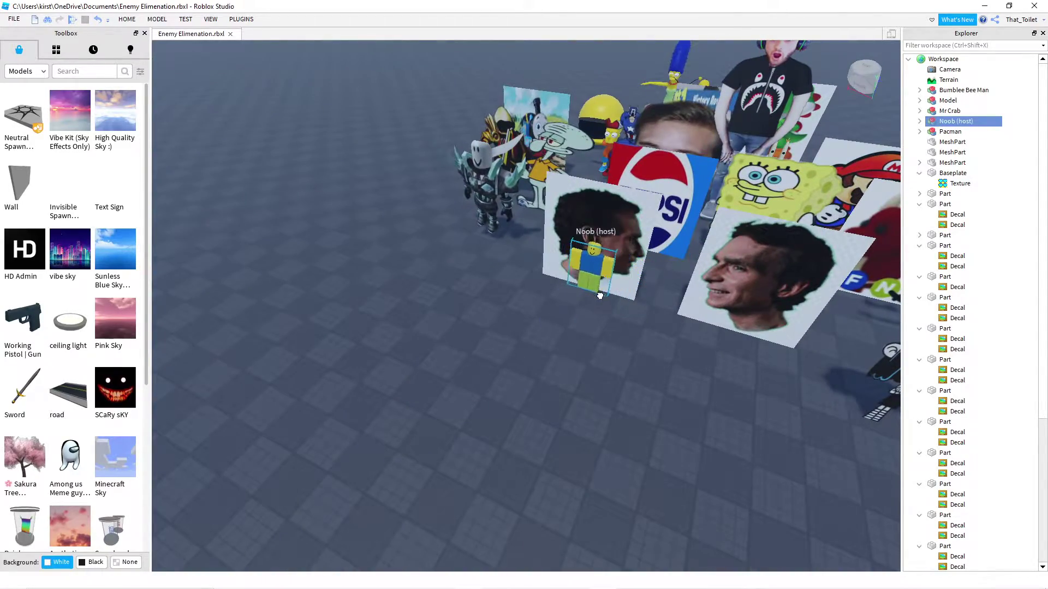
pyautogui.scroll(-5, 613, 332)
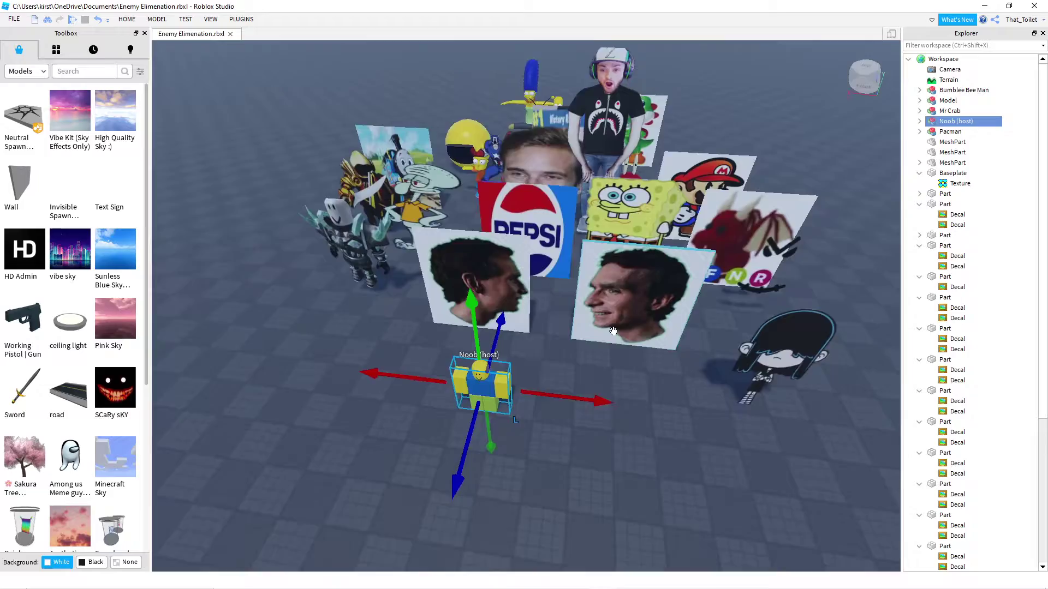
pyautogui.scroll(5, 605, 414)
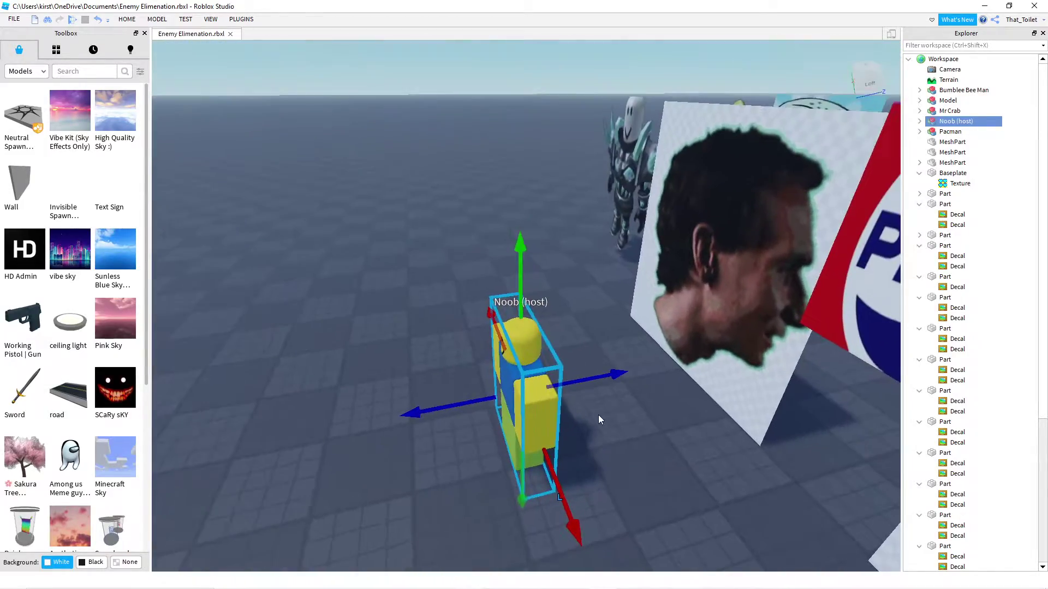
pyautogui.scroll(-5, 598, 415)
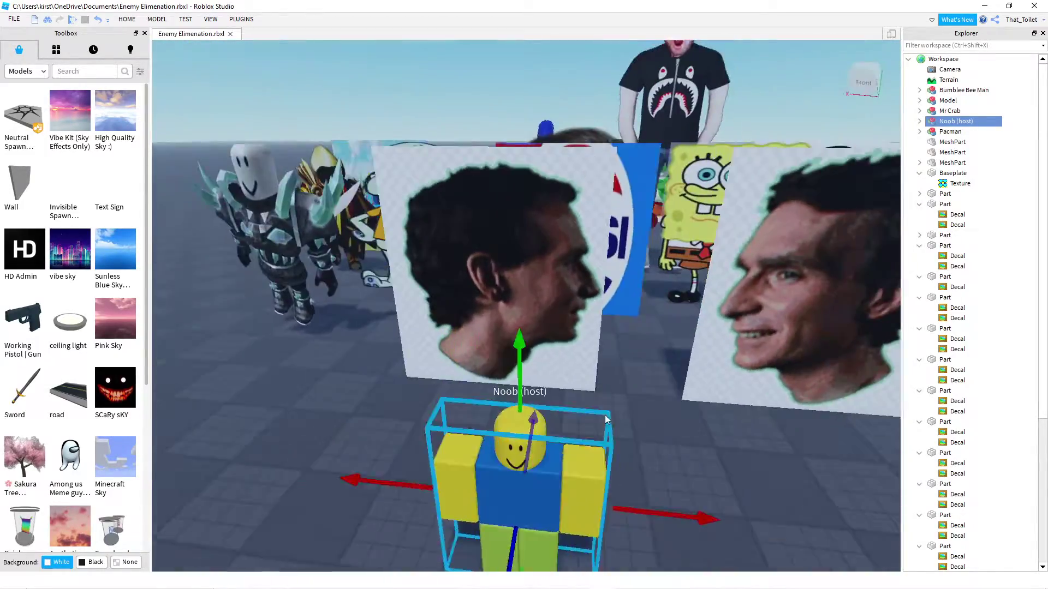
pyautogui.scroll(3, 598, 415)
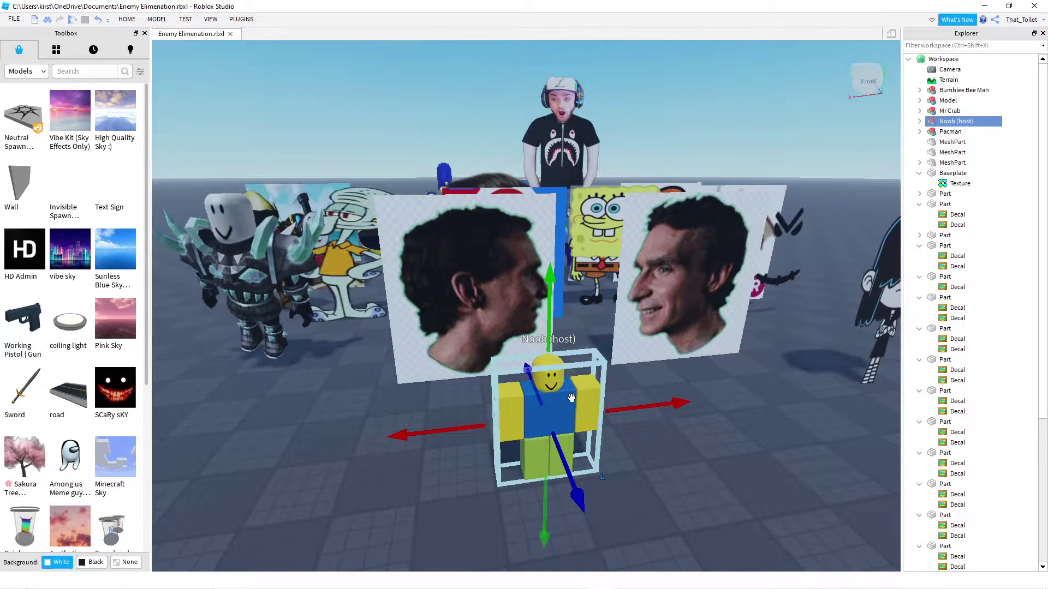
pyautogui.click(607, 422)
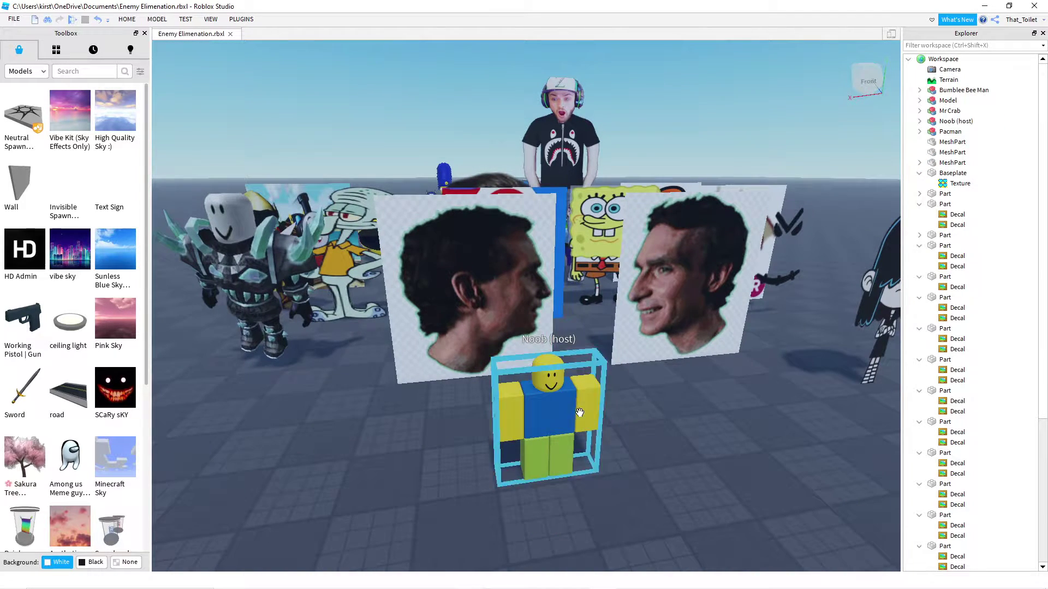
pyautogui.scroll(-4, 605, 431)
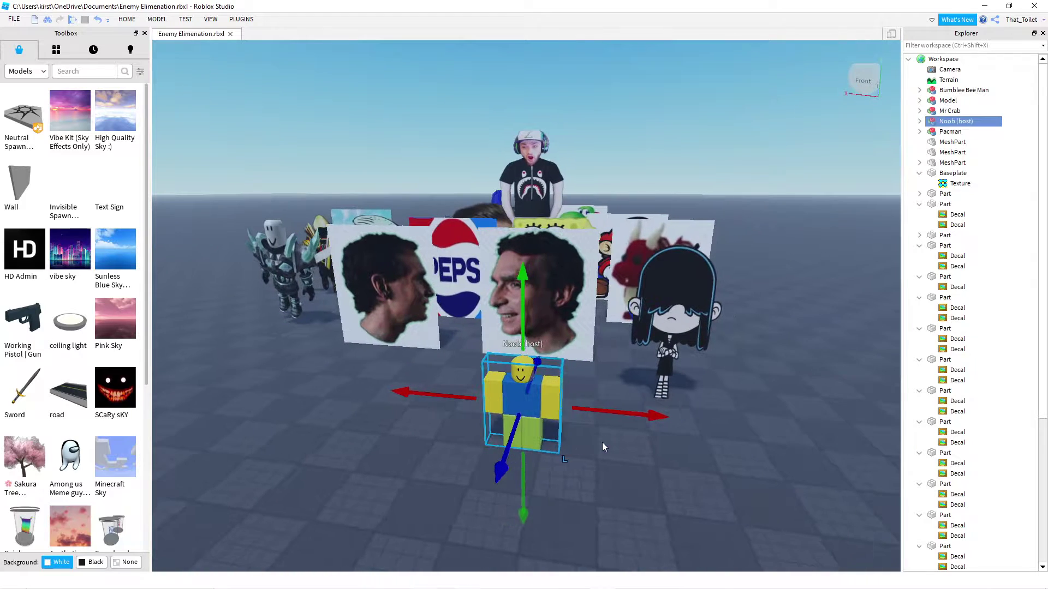
pyautogui.click(603, 446)
pyautogui.scroll(4, 654, 488)
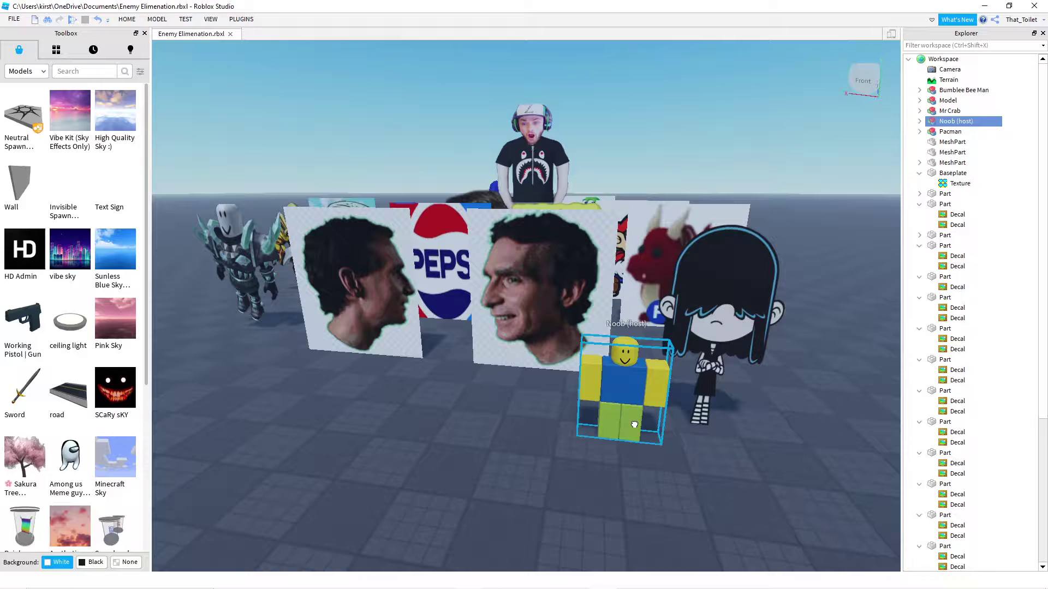
pyautogui.scroll(4, 579, 441)
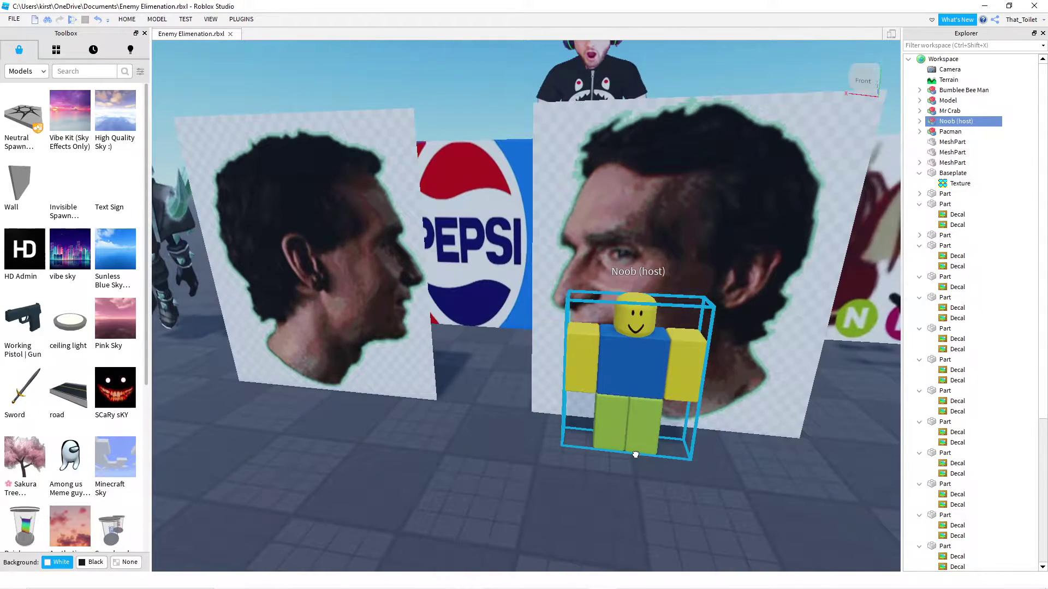
# - Orbit toward the Pepsi board and reselect the Noob beside the armored avatar
pyautogui.moveTo(604, 458); pyautogui.dragTo(604, 458)
pyautogui.scroll(-2, 634, 464)
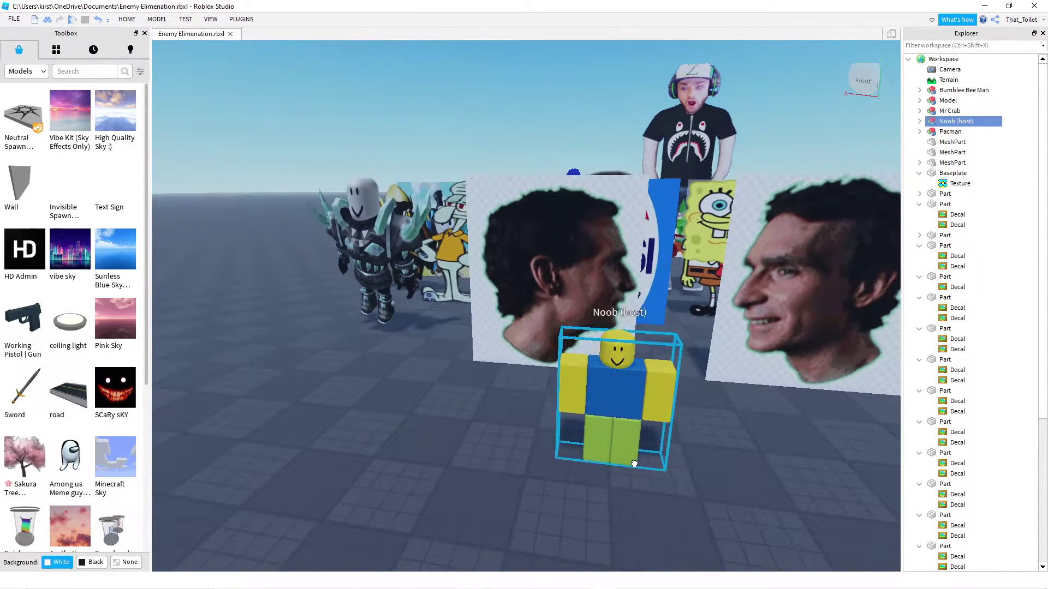
pyautogui.moveTo(641, 428); pyautogui.dragTo(631, 419)
pyautogui.click(764, 420)
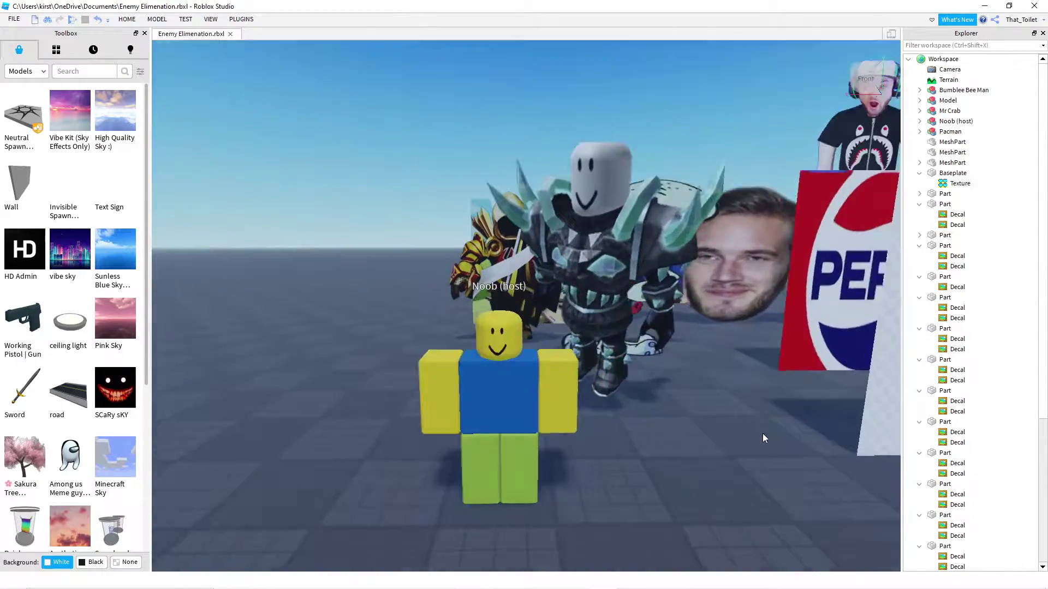
pyautogui.scroll(5, 761, 437)
pyautogui.scroll(-4, 760, 457)
pyautogui.scroll(4, 562, 487)
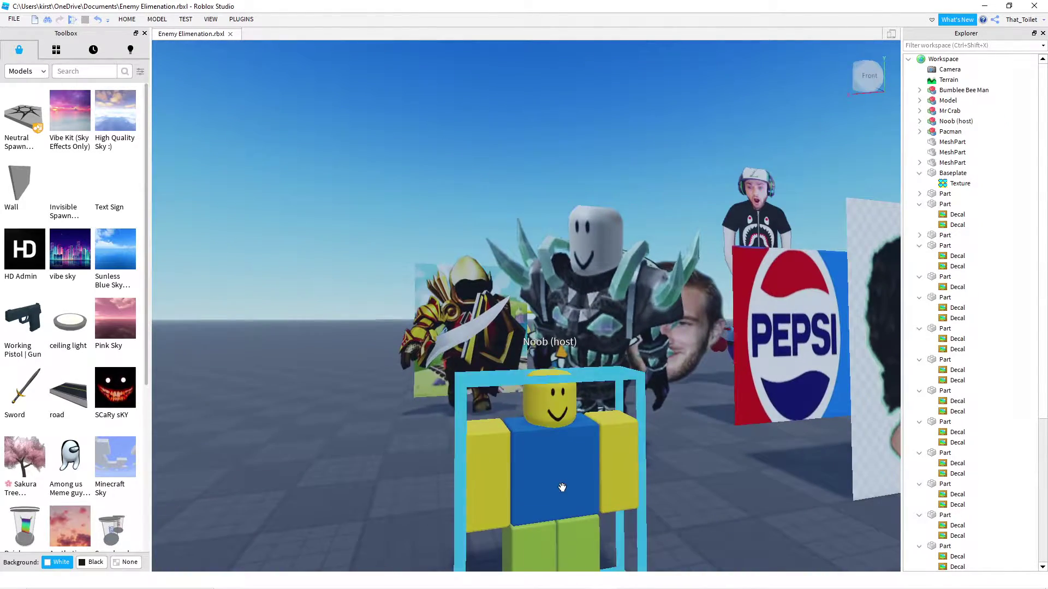
pyautogui.click(562, 487)
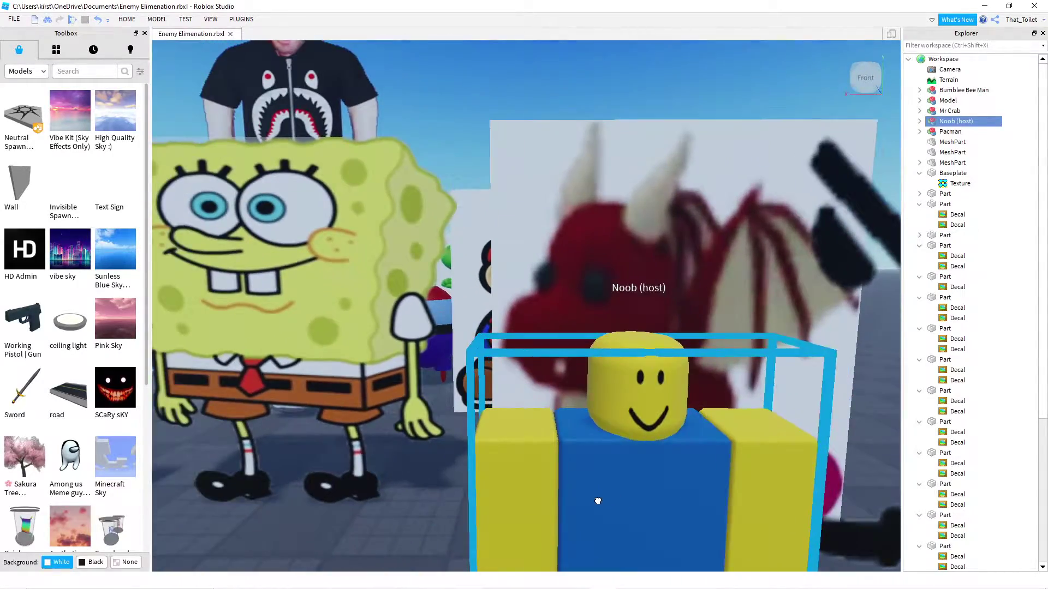
pyautogui.scroll(-6, 601, 500)
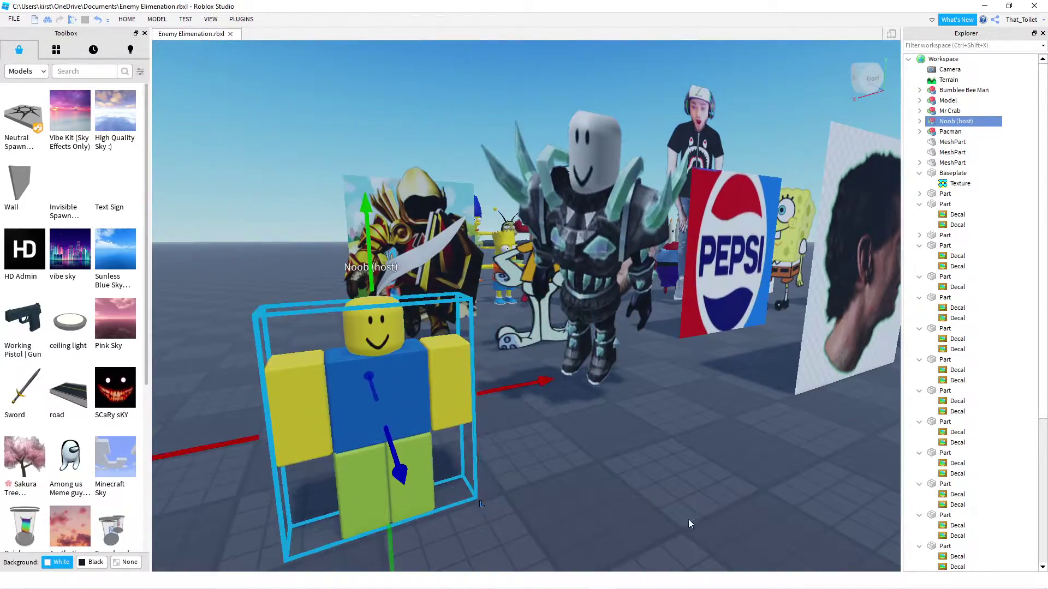
pyautogui.click(688, 519)
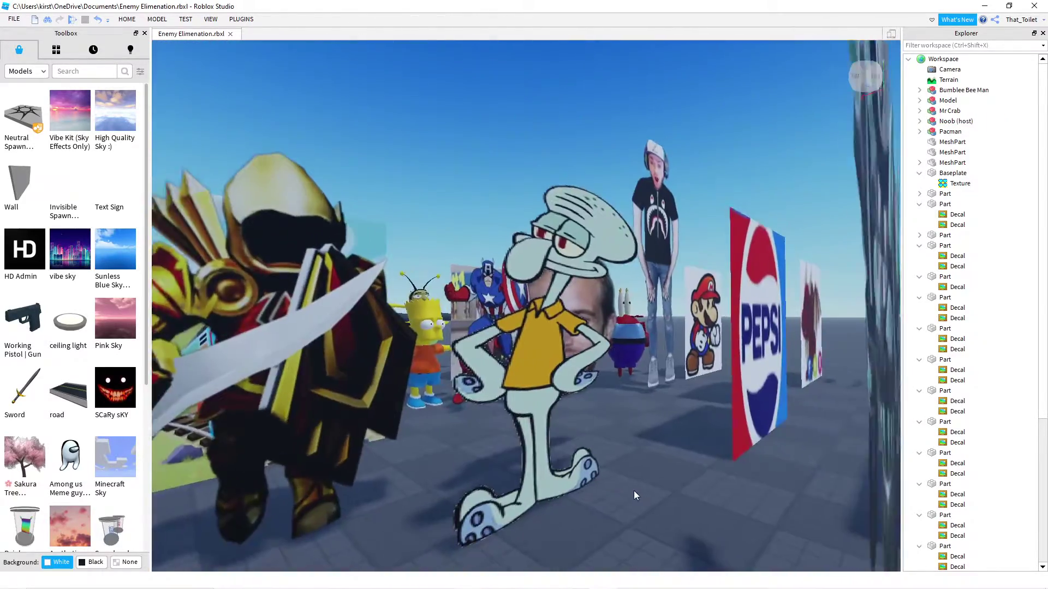
pyautogui.press('a')
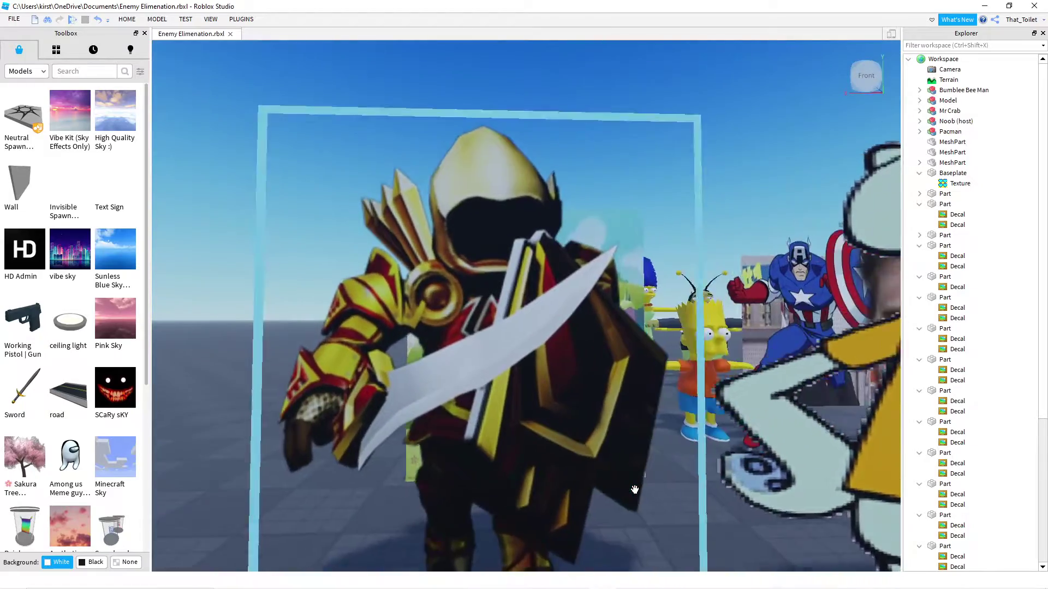
pyautogui.press('s')
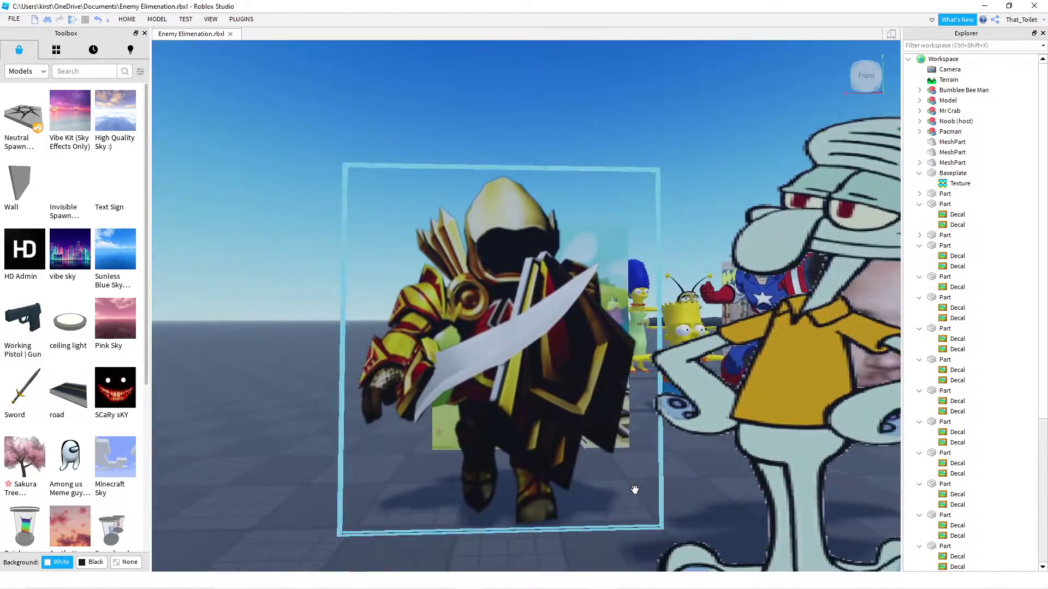
pyautogui.press('d')
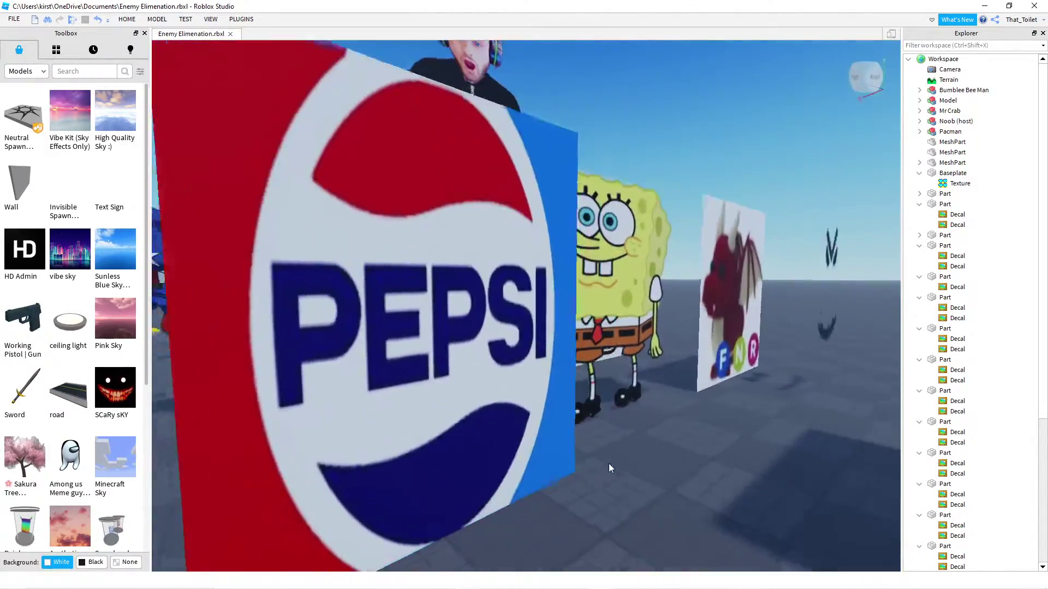
pyautogui.click(610, 463)
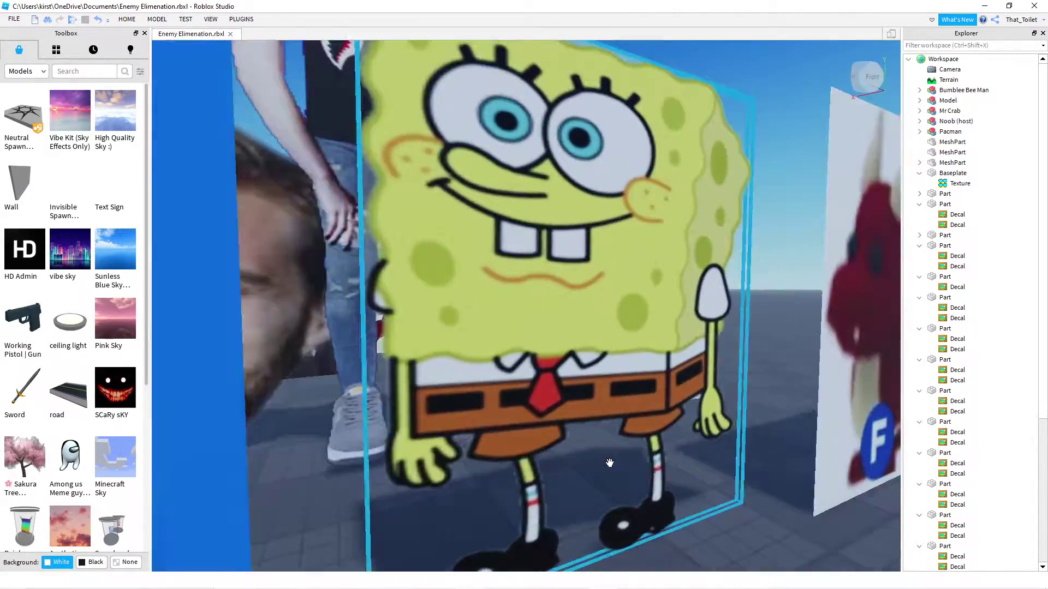
pyautogui.press('s')
pyautogui.press('Left')
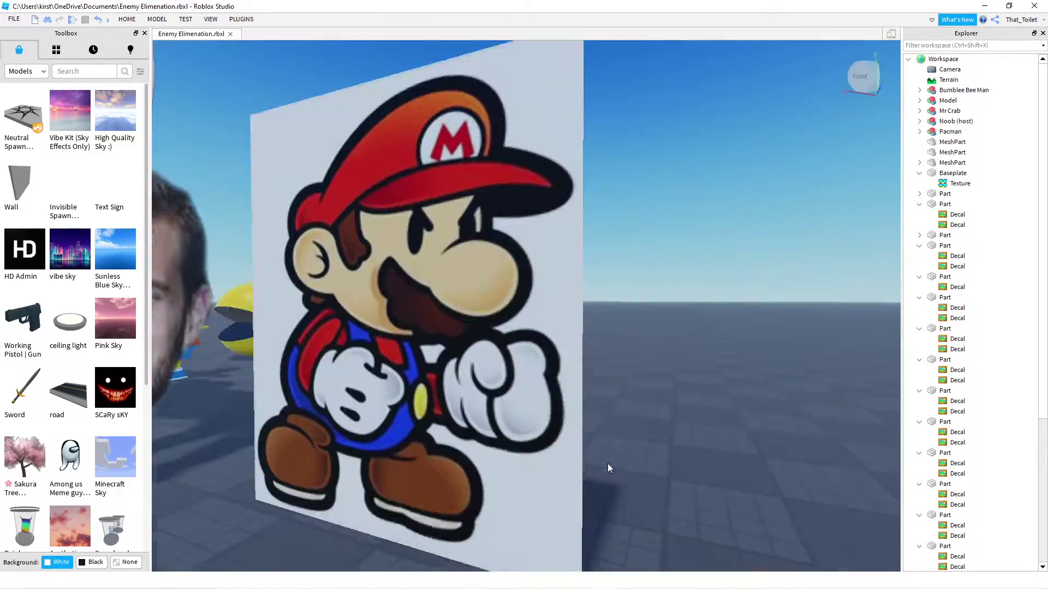
pyautogui.press('Right')
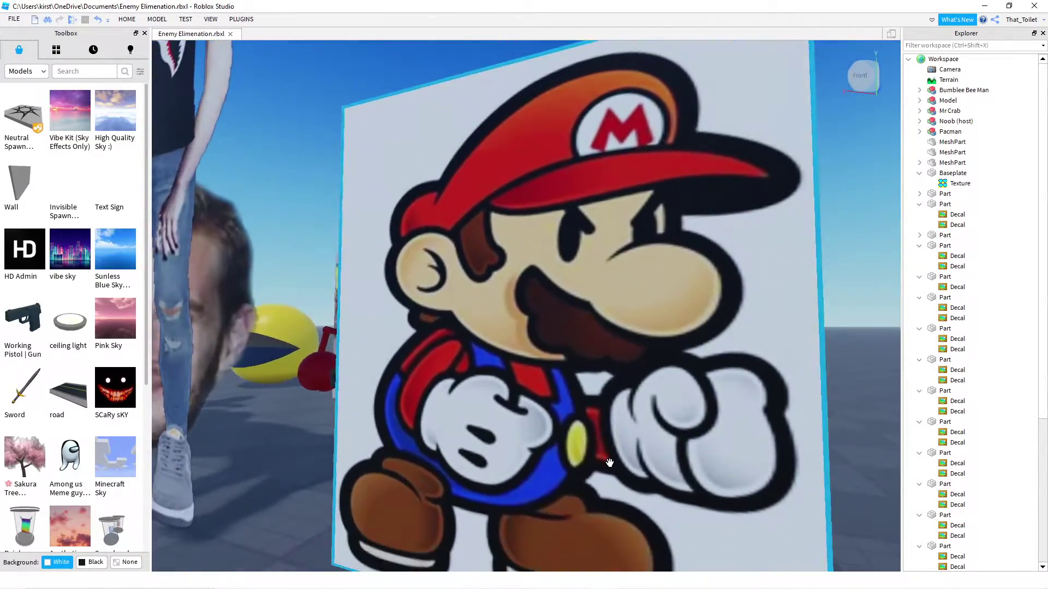
pyautogui.press('a')
pyautogui.press('a')
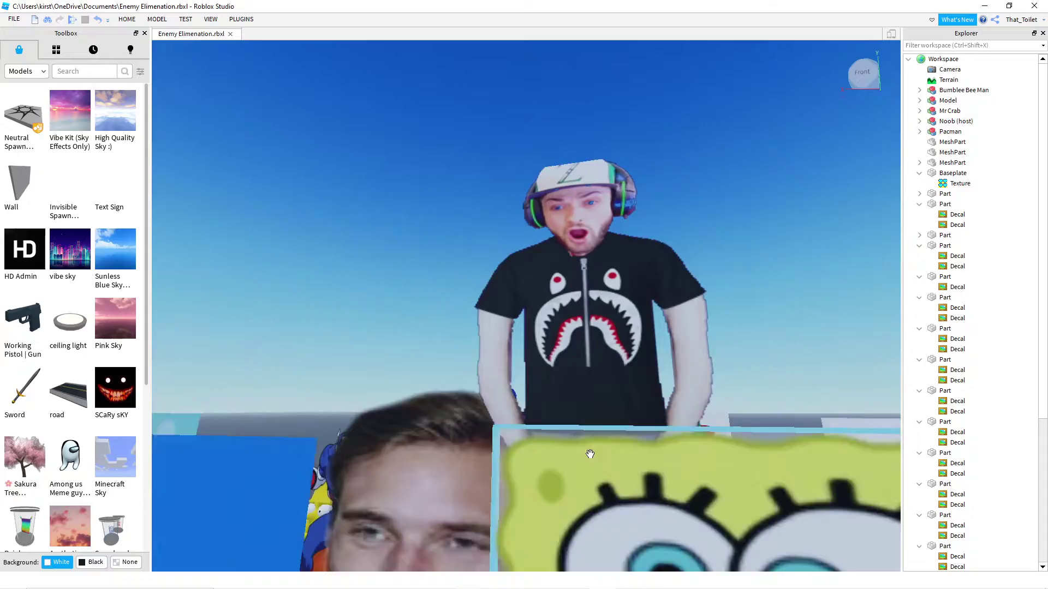
pyautogui.press('Right')
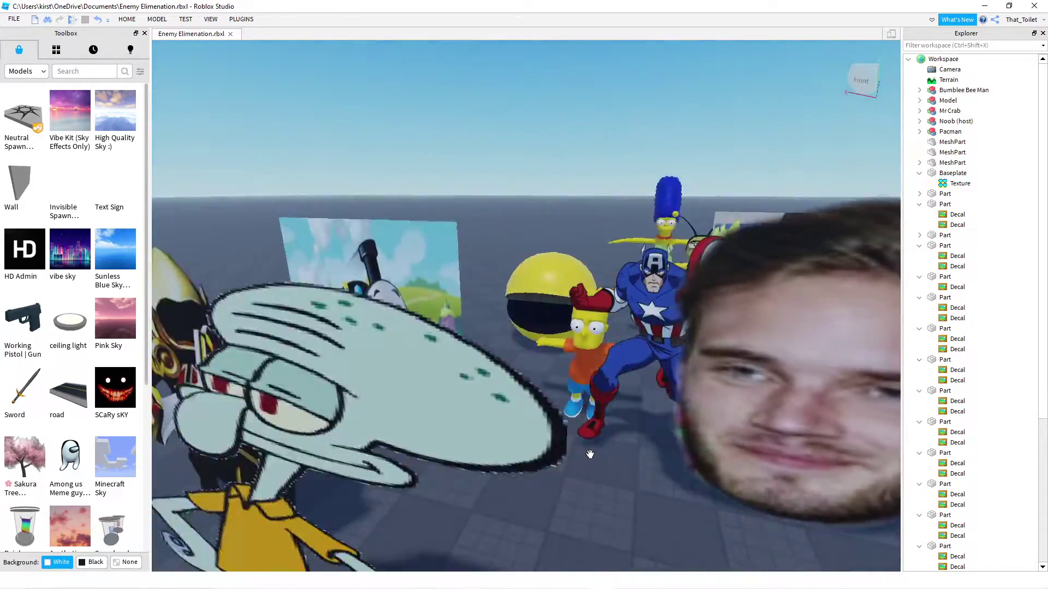
pyautogui.press('w')
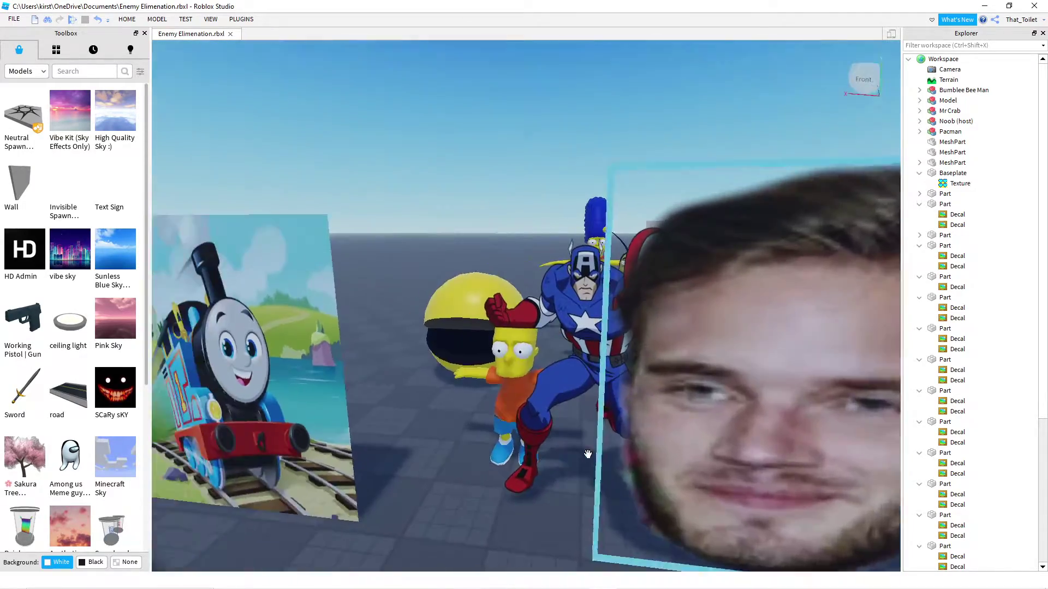
pyautogui.press('w')
pyautogui.press('a')
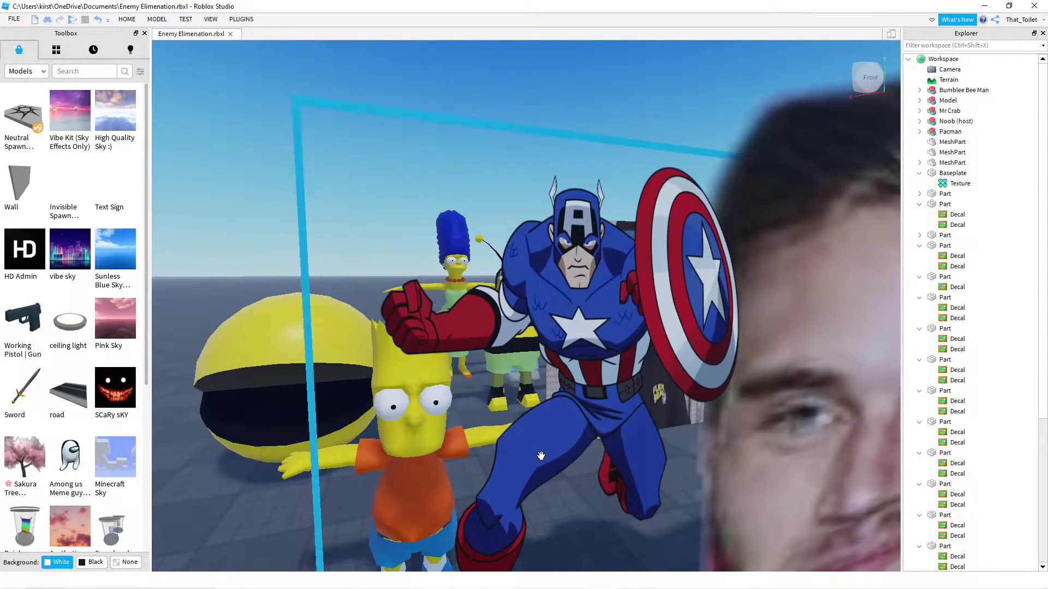
pyautogui.press('w')
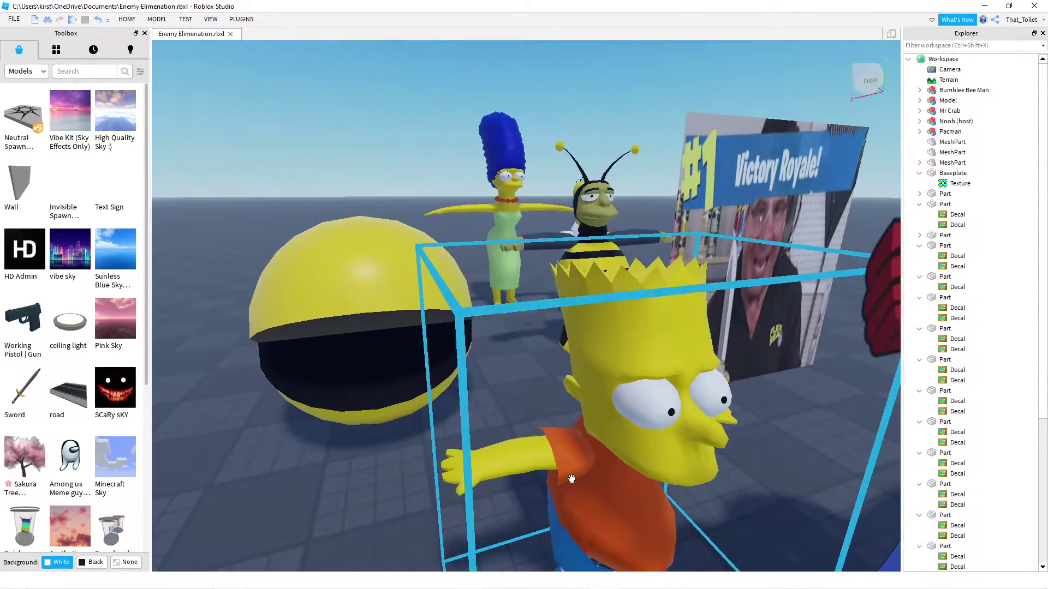
pyautogui.press('w')
pyautogui.press('d')
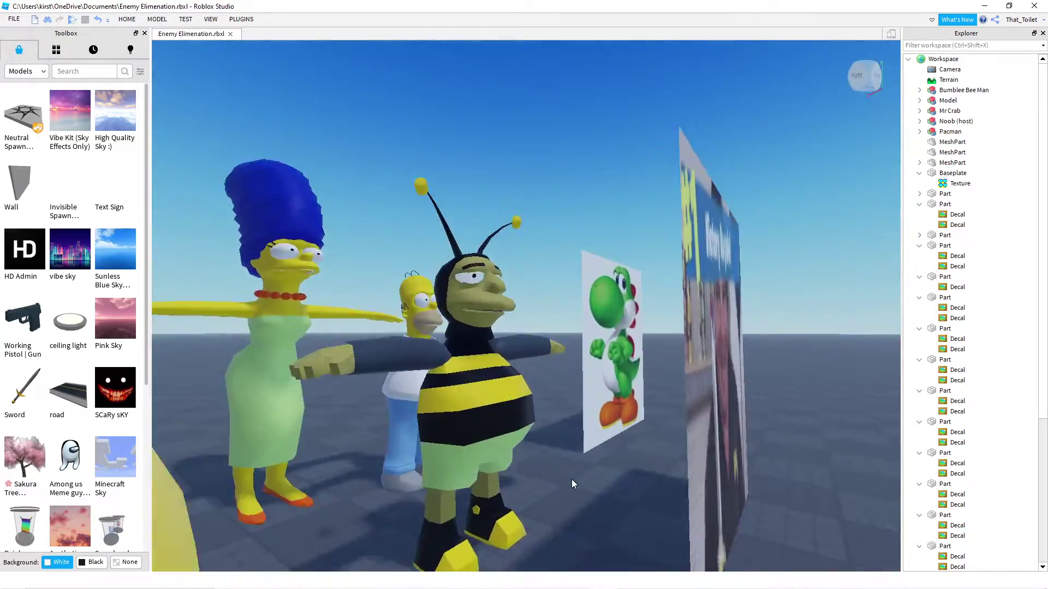
pyautogui.press('a')
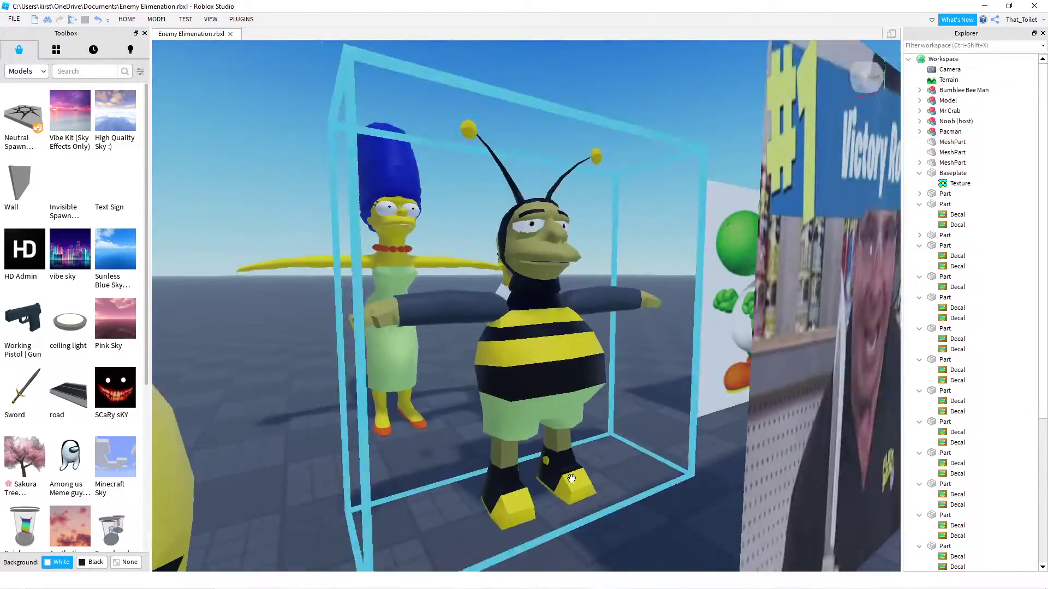
pyautogui.press('d')
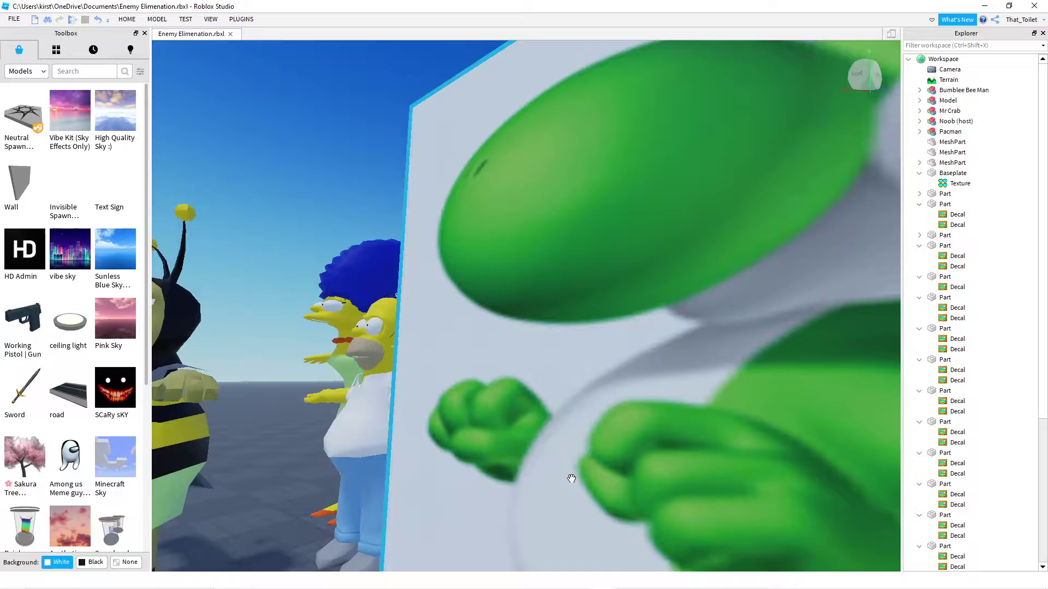
pyautogui.press('w')
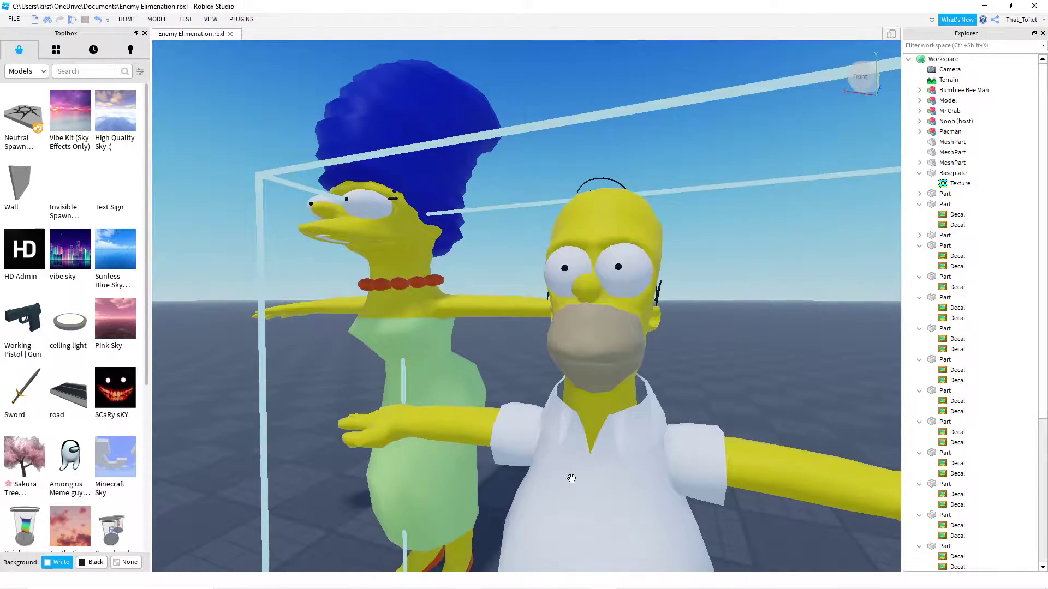
pyautogui.press('w')
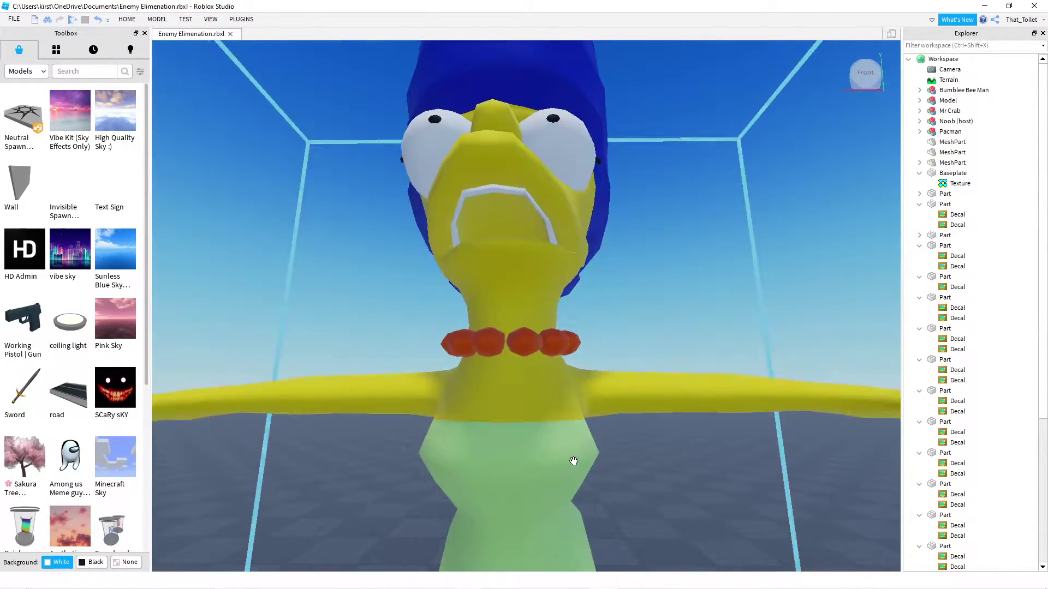
pyautogui.press('s')
pyautogui.press('w')
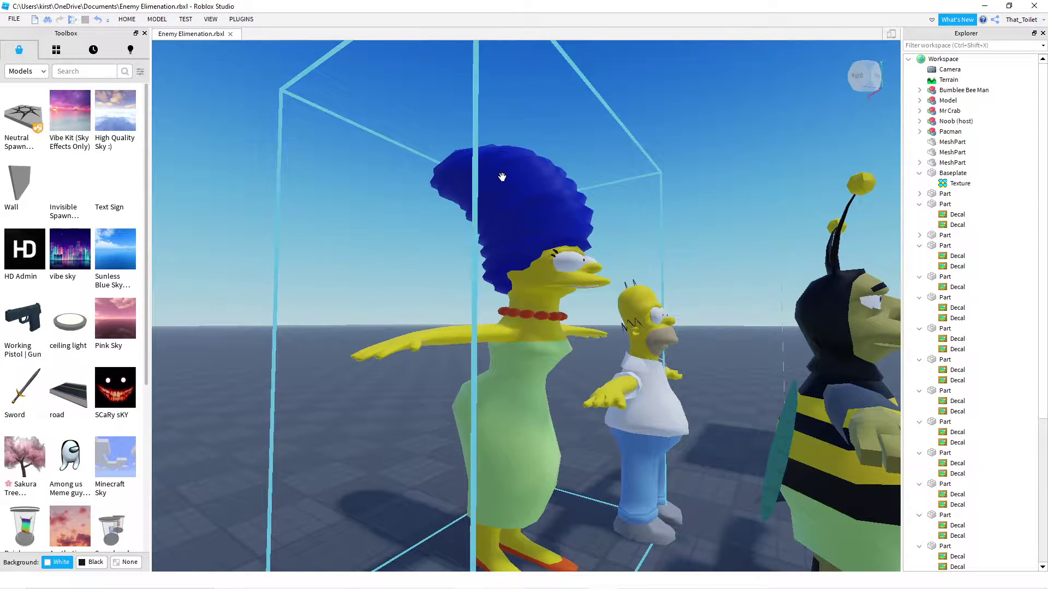
pyautogui.press('s')
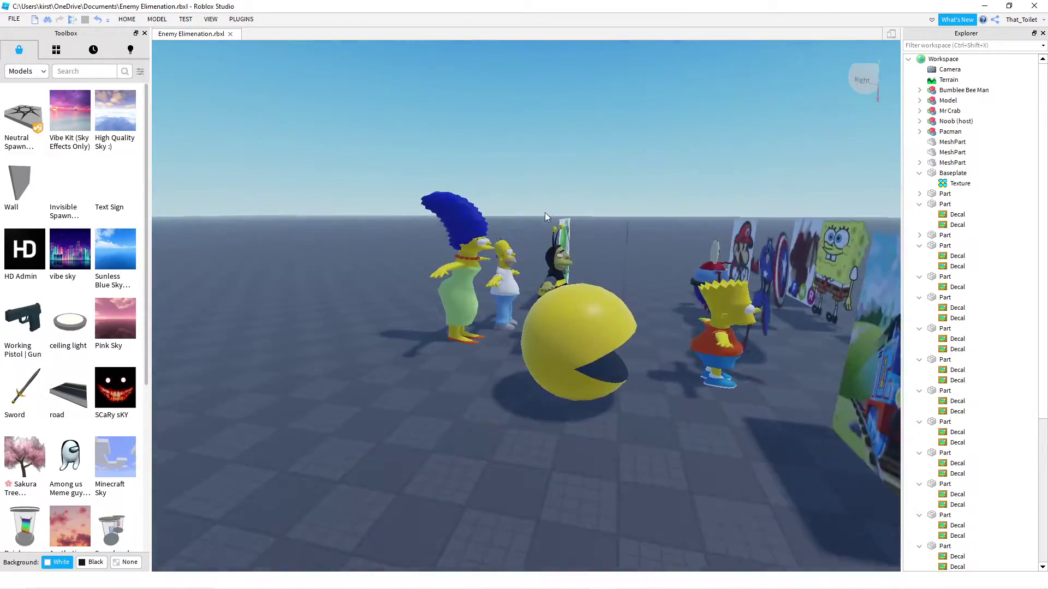
pyautogui.press('w')
pyautogui.press('w')
pyautogui.press('w')
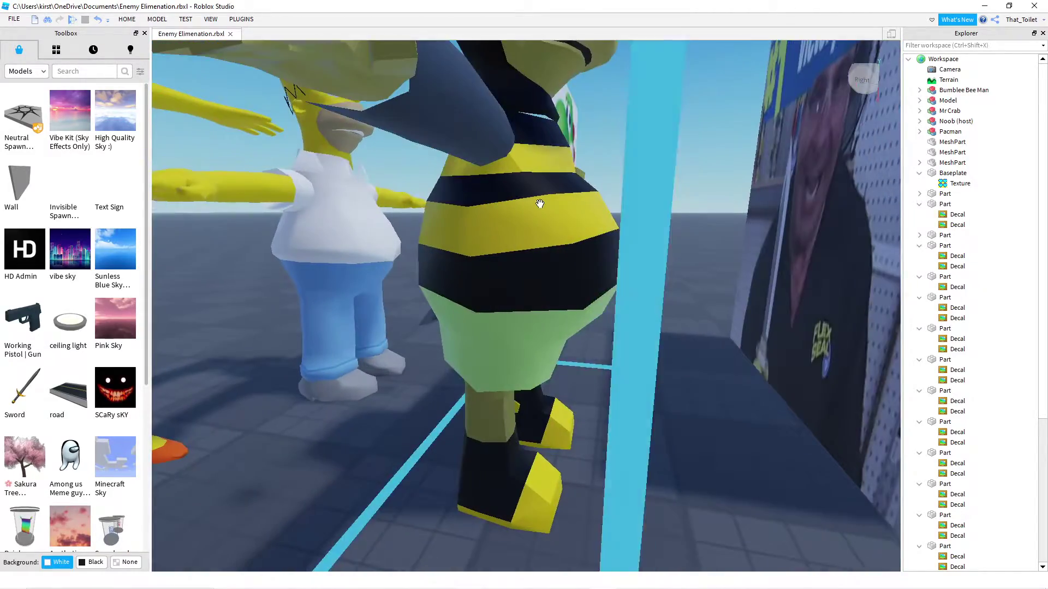
pyautogui.press('s')
pyautogui.press('d')
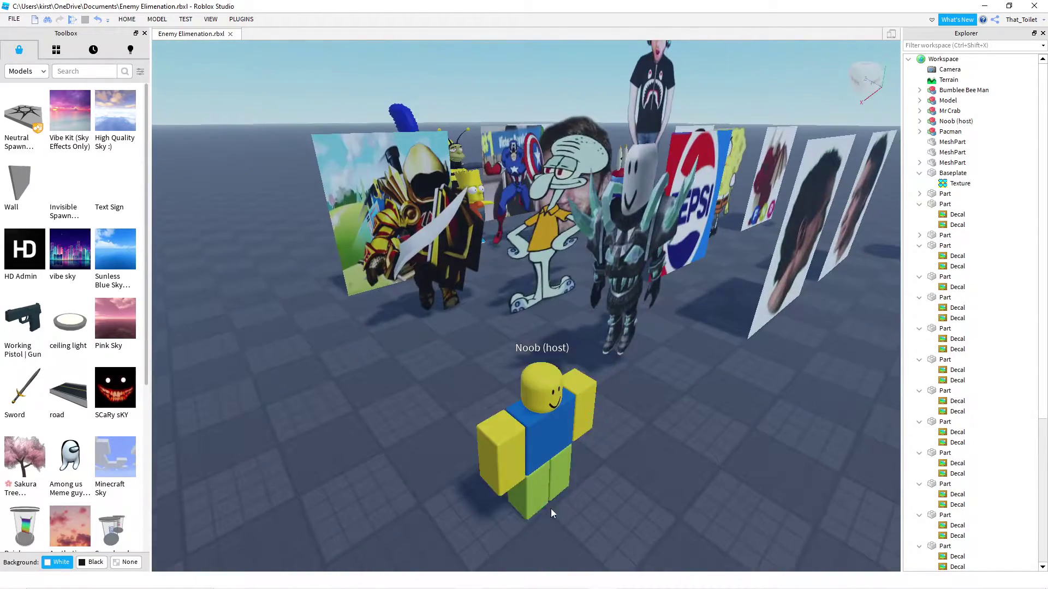
# - Focus on the Noob host and fly around Squidward, the Pepsi board and the armoured character
pyautogui.click(548, 499)
pyautogui.press('f')
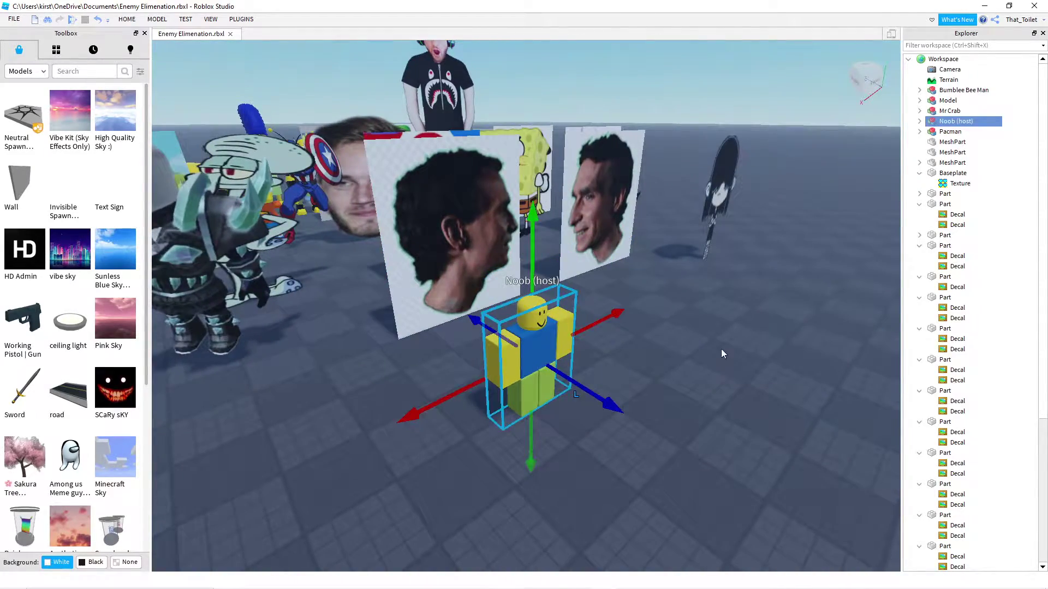
pyautogui.press('s')
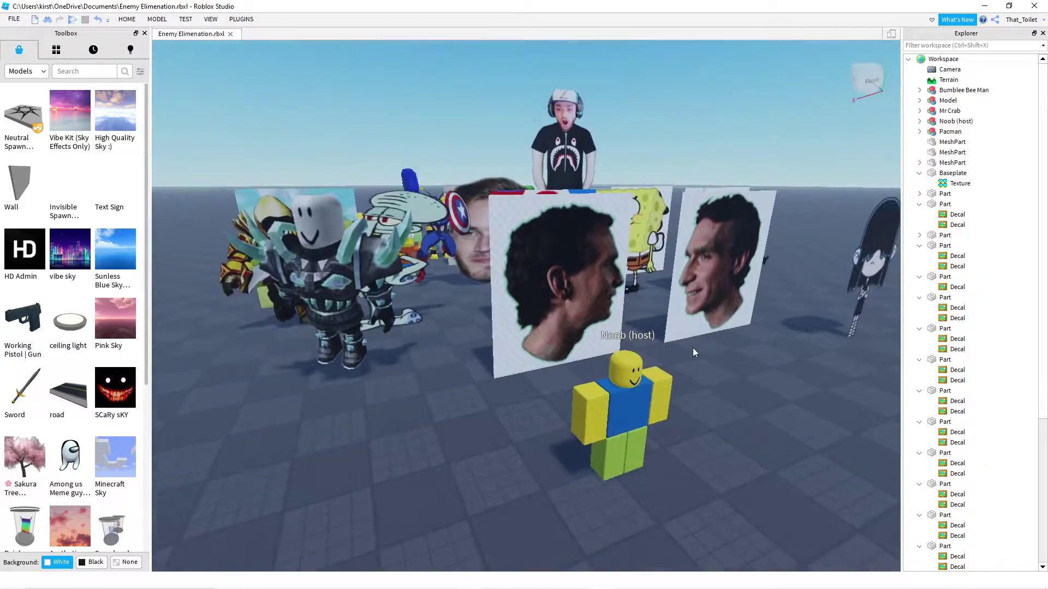
pyautogui.press('w')
pyautogui.press('s')
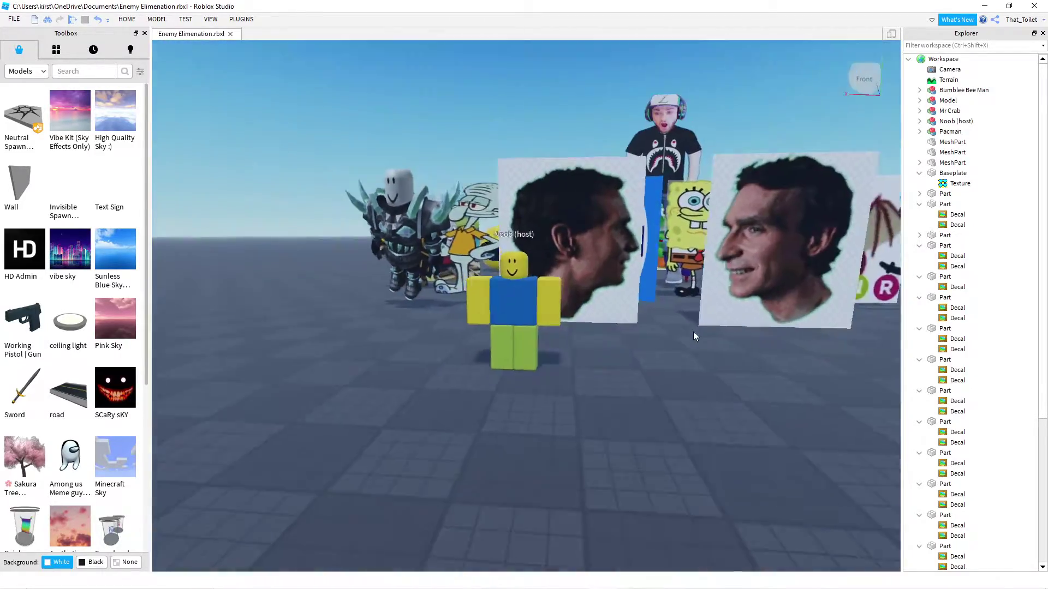
pyautogui.press('w')
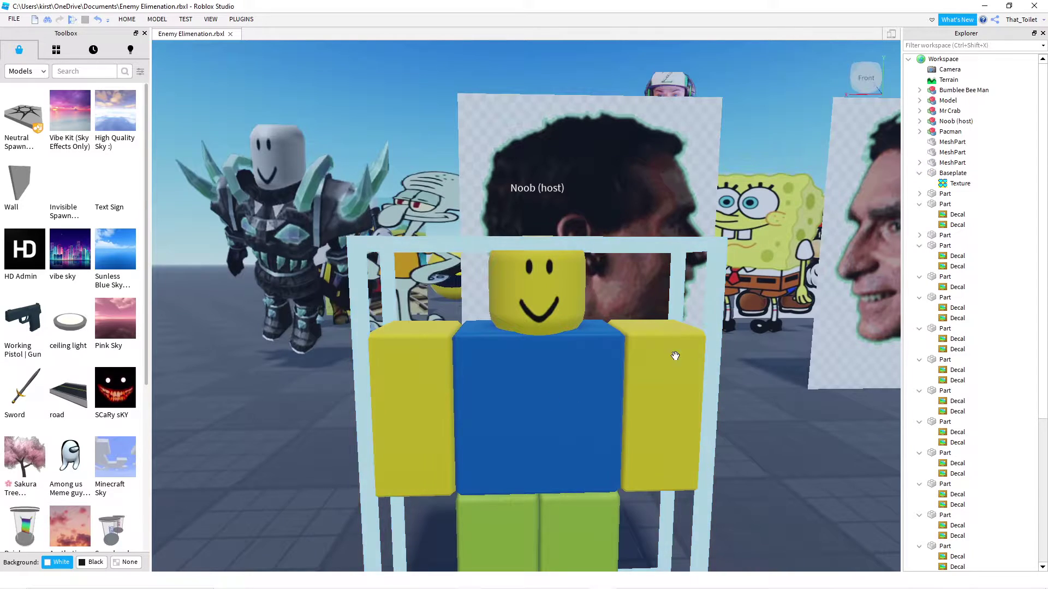
pyautogui.press('w')
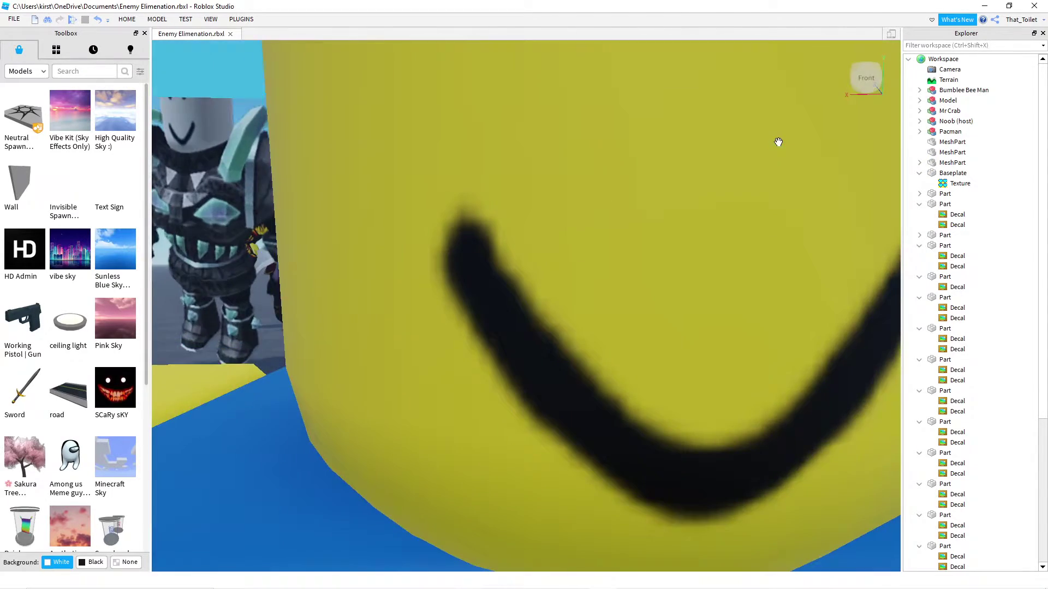
pyautogui.press('a')
pyautogui.press('w')
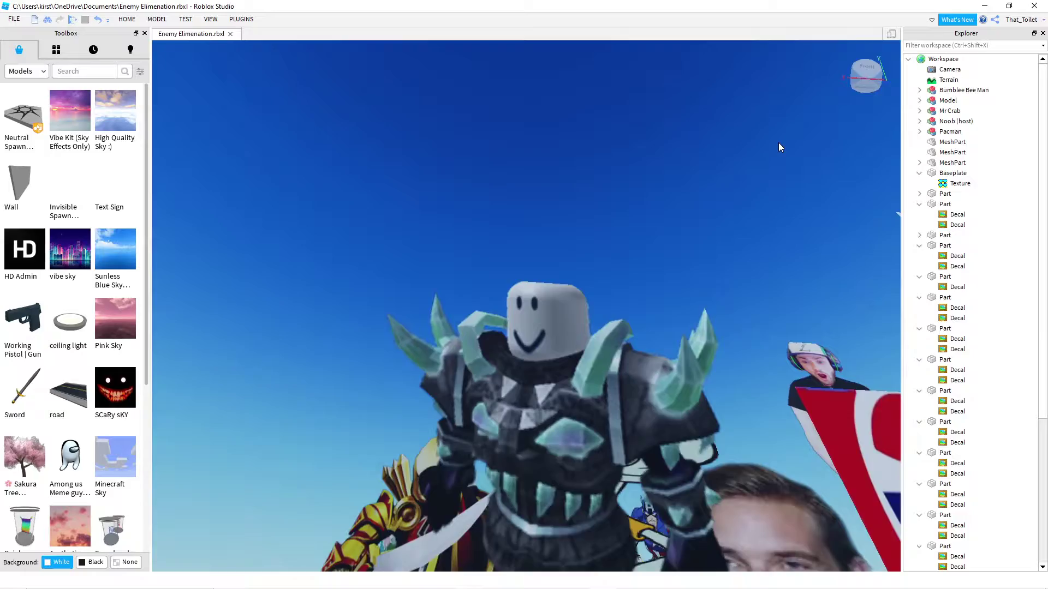
pyautogui.press('s')
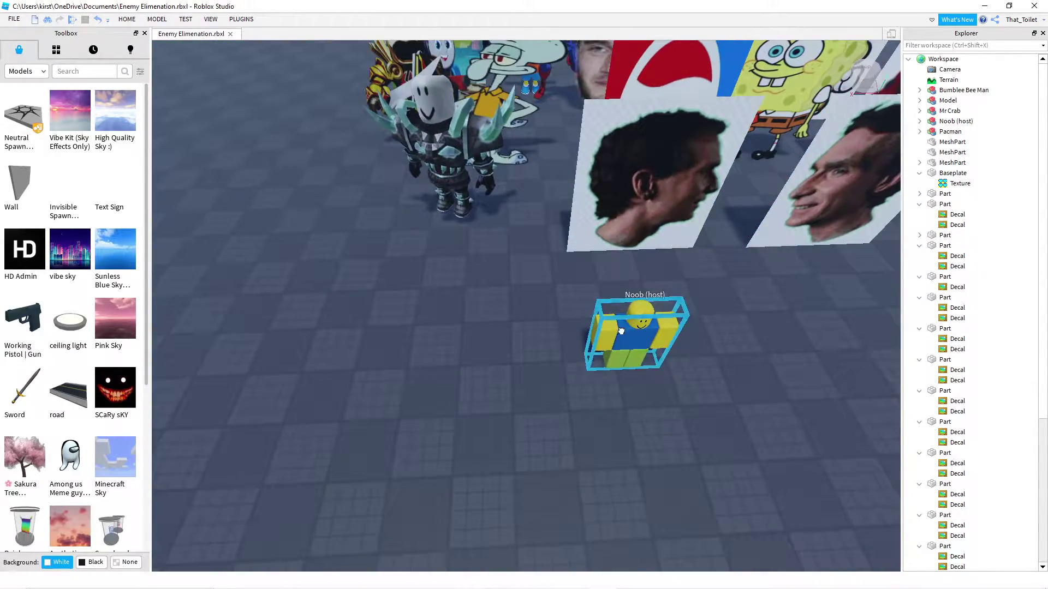
# - Drag the Noob host in front of the side-profile face board and refocus on it
pyautogui.click(621, 331)
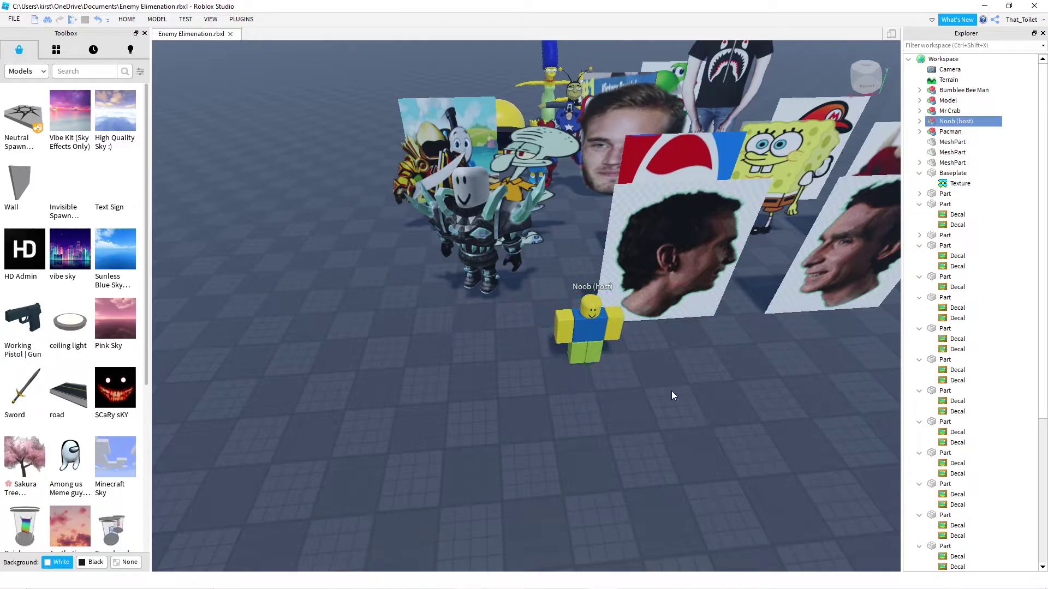
pyautogui.press('w')
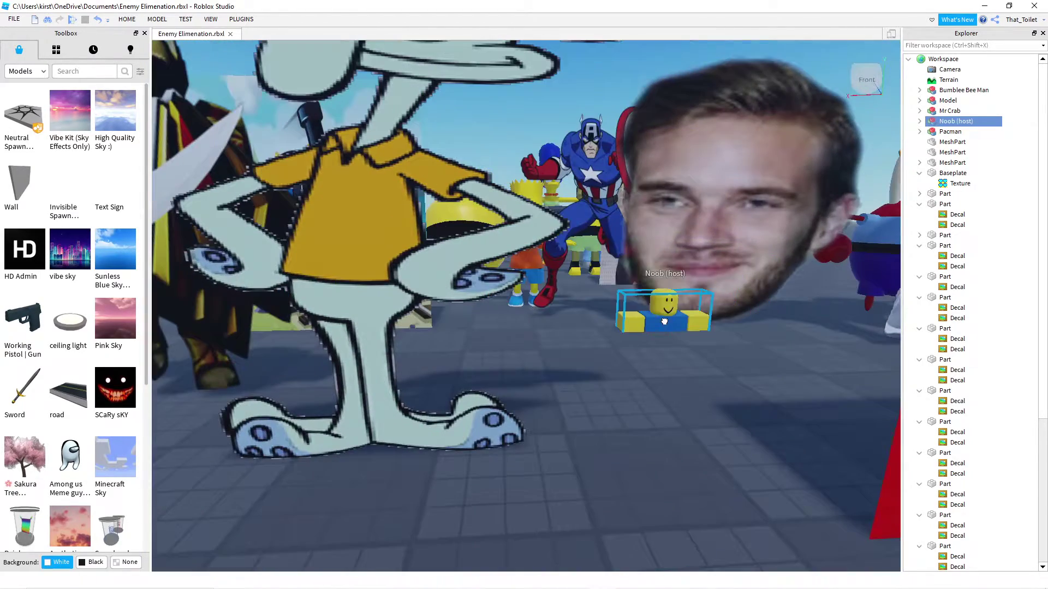
pyautogui.moveTo(663, 227); pyautogui.dragTo(661, 325)
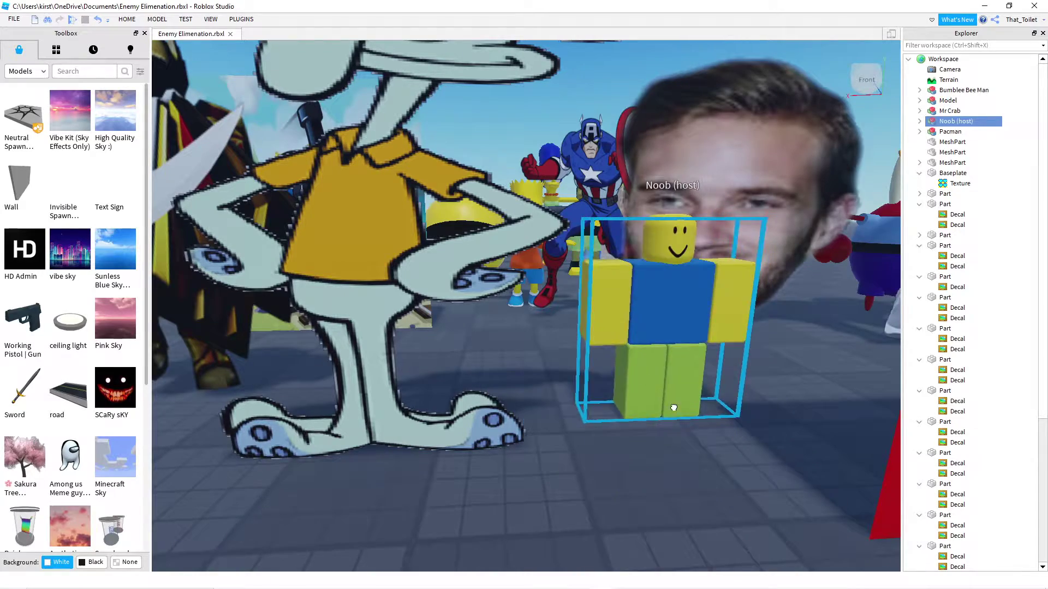
pyautogui.press('w')
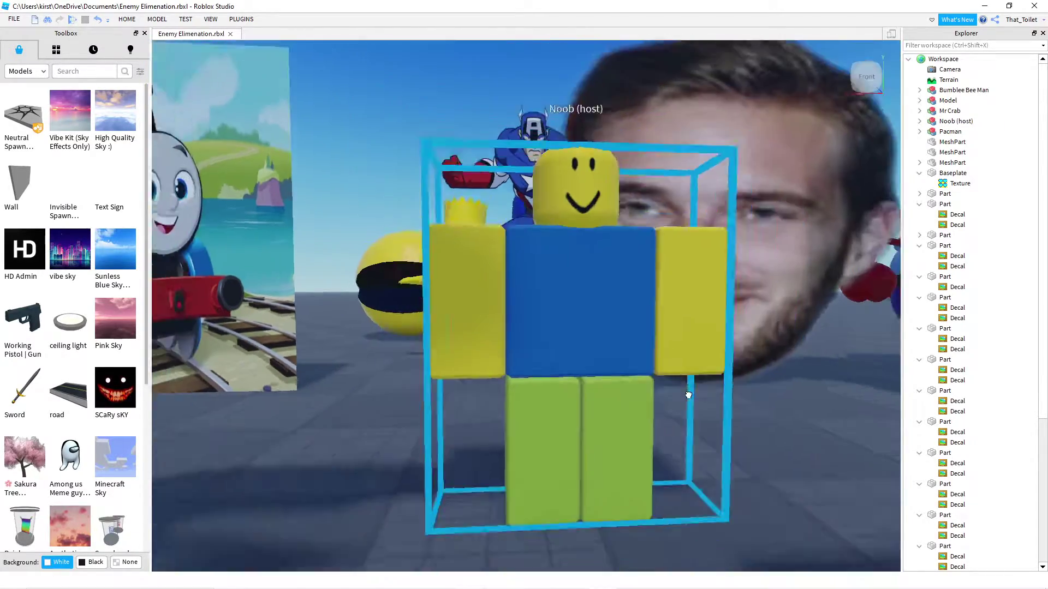
pyautogui.click(688, 395)
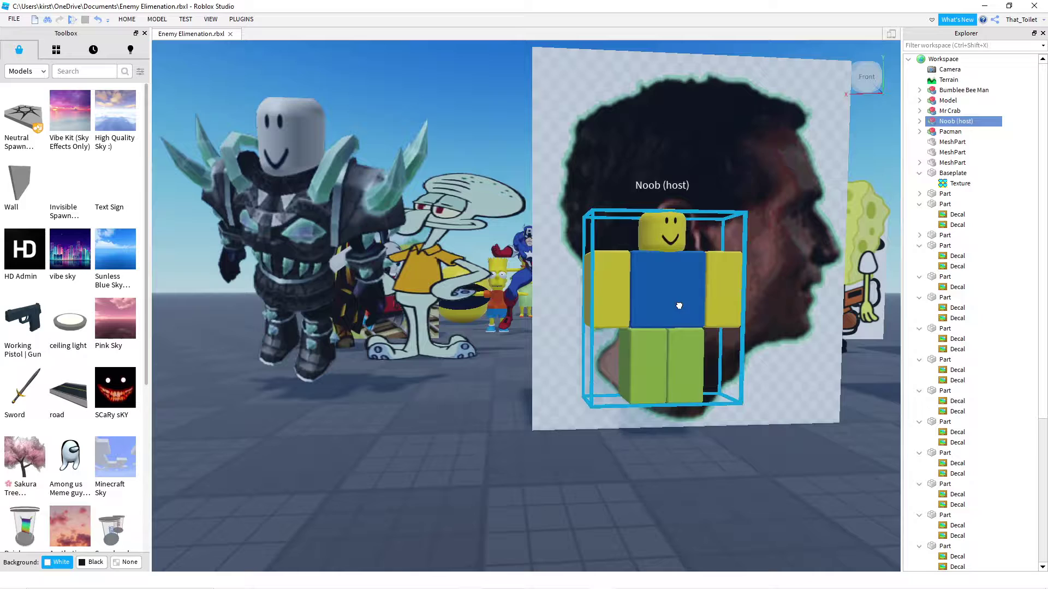
pyautogui.moveTo(745, 164)
pyautogui.mouseDown()
pyautogui.moveTo(706, 109)
pyautogui.moveTo(726, 404)
pyautogui.mouseUp()
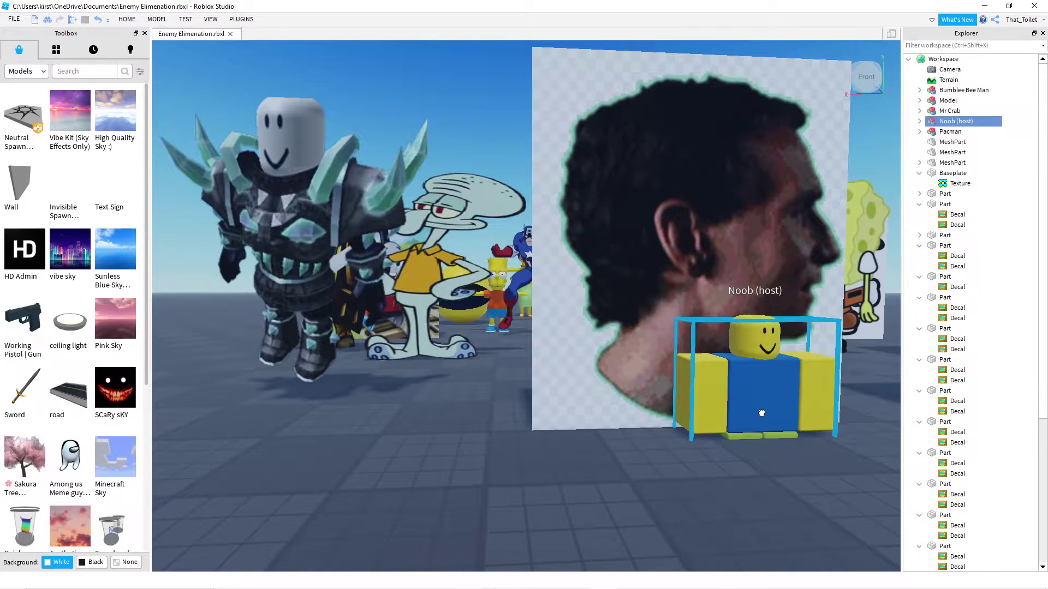
pyautogui.press('f')
pyautogui.moveTo(563, 585); pyautogui.dragTo(537, 509)
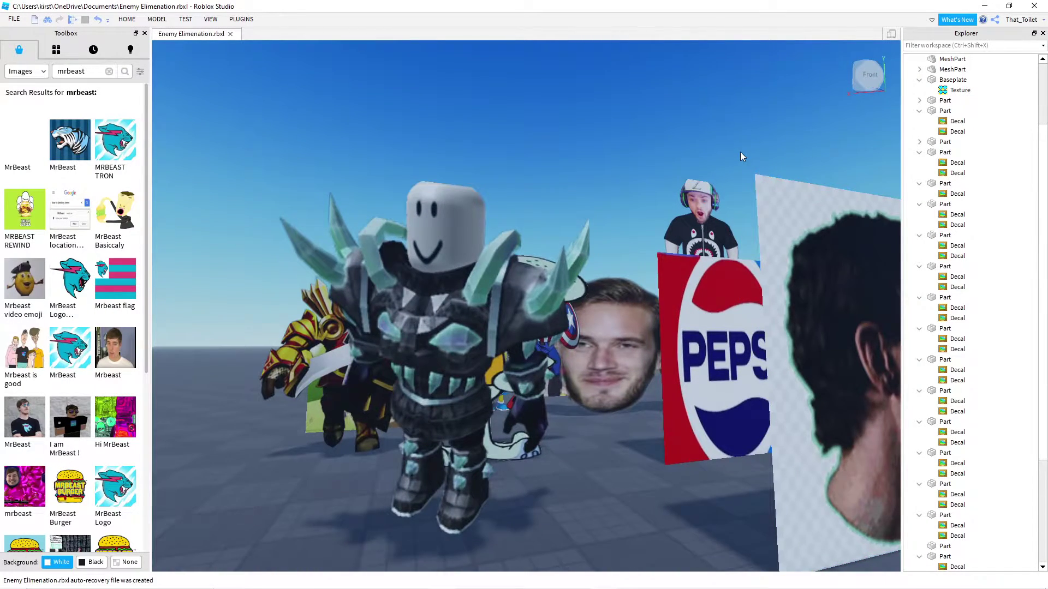
pyautogui.scroll(10, 741, 159)
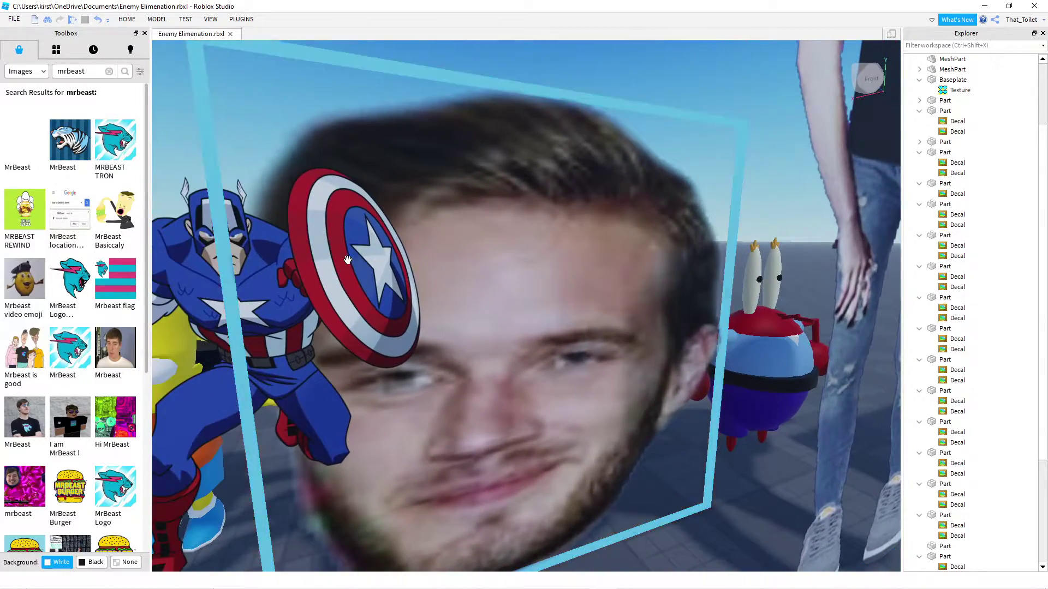
pyautogui.scroll(-5, 282, 279)
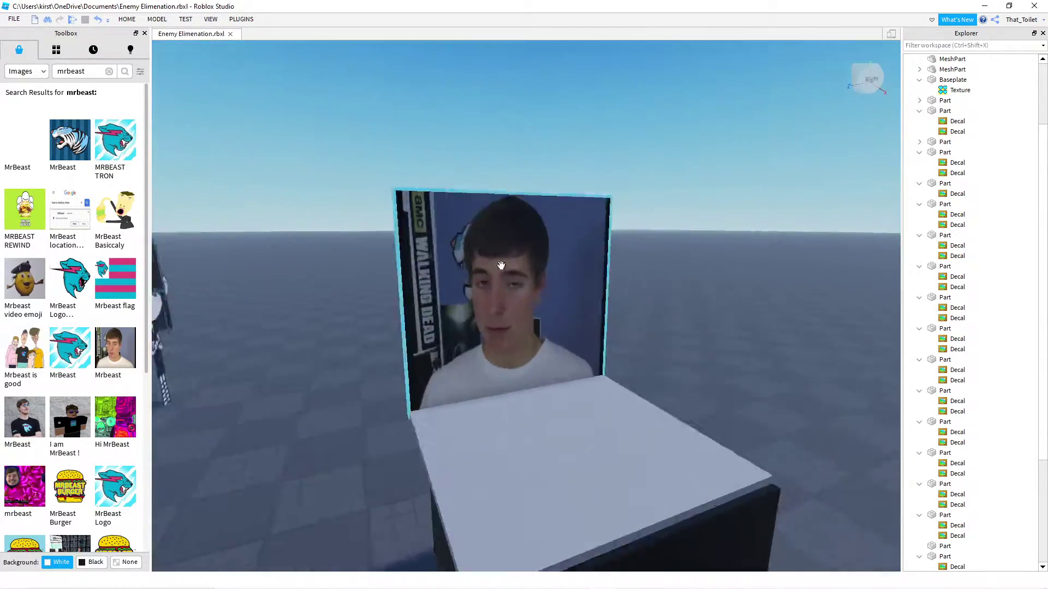
pyautogui.moveTo(501, 265)
pyautogui.mouseDown()
pyautogui.moveTo(516, 287)
pyautogui.moveTo(495, 232)
pyautogui.mouseUp()
pyautogui.scroll(10, 495, 231)
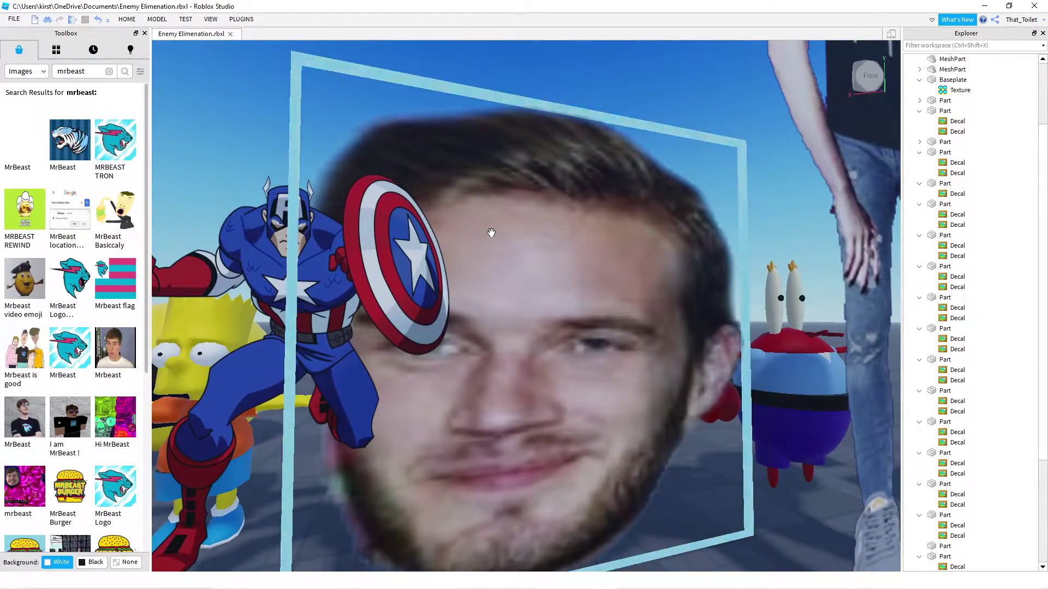
pyautogui.scroll(-3, 491, 233)
pyautogui.scroll(8, 452, 165)
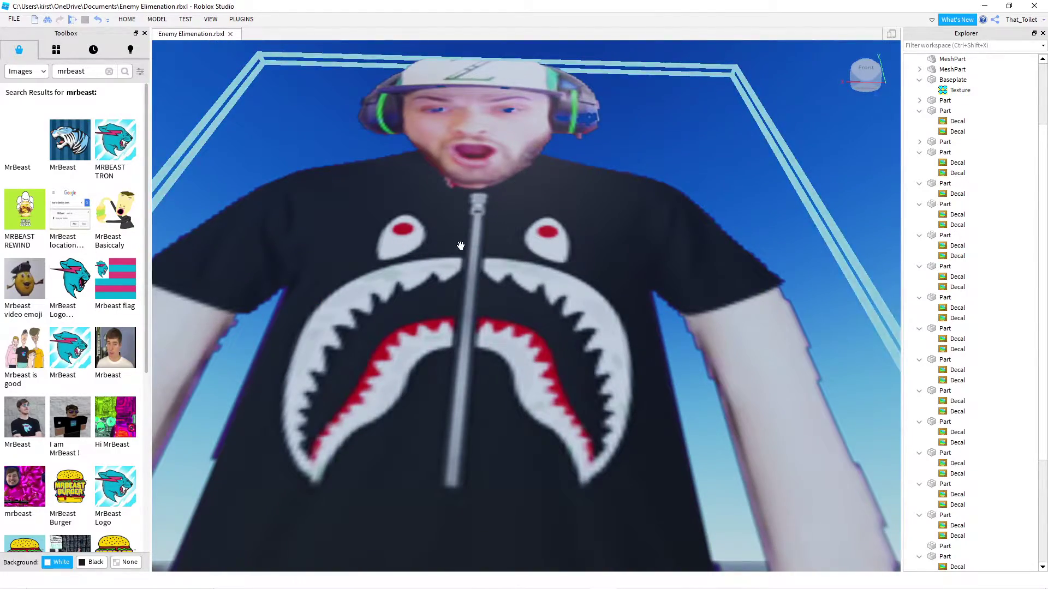
pyautogui.press('f')
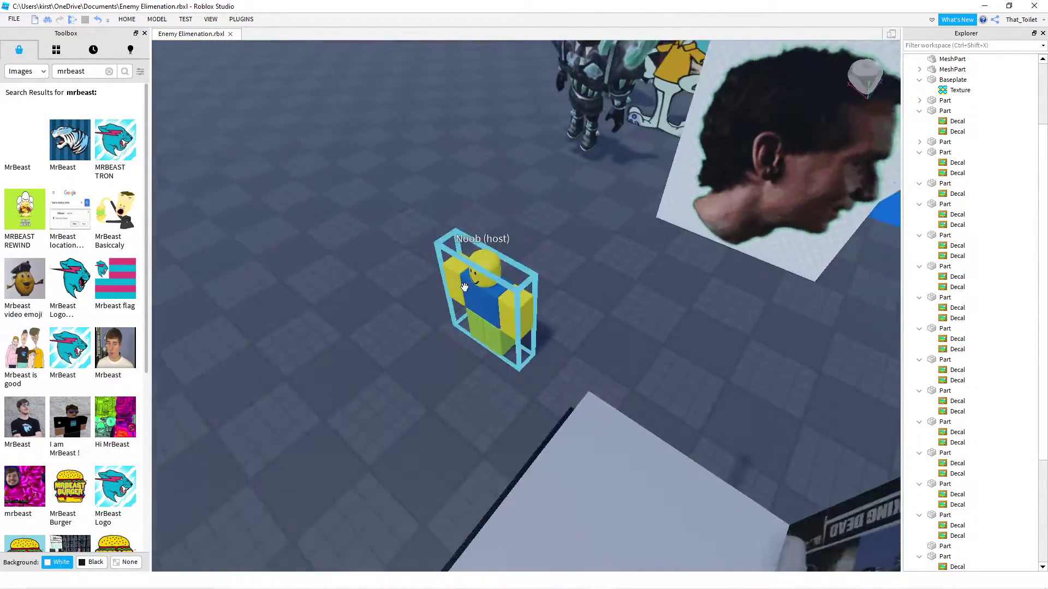
pyautogui.scroll(2, 463, 285)
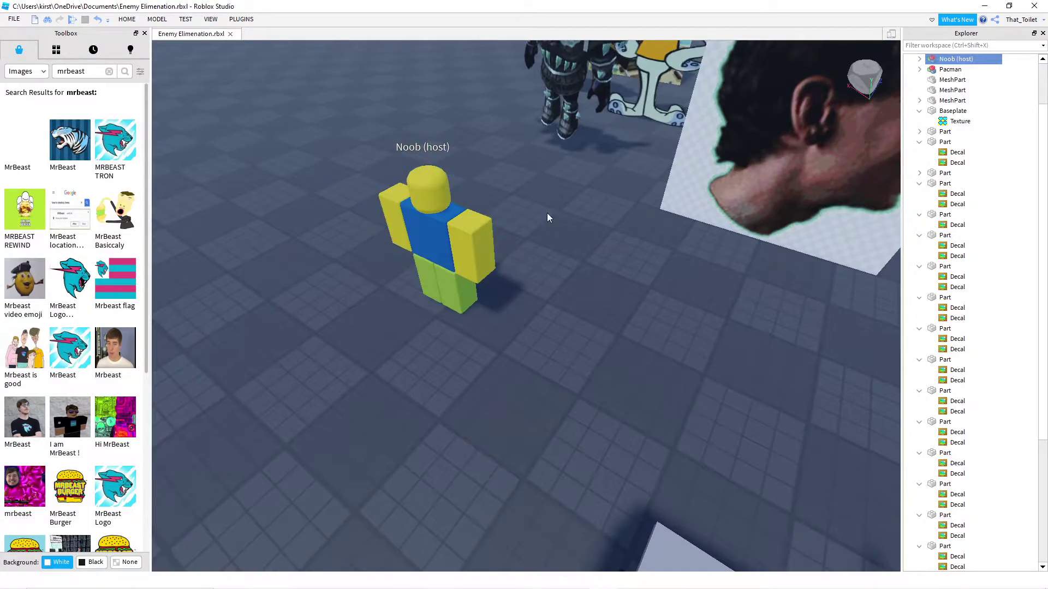
pyautogui.scroll(-3, 548, 217)
pyautogui.scroll(8, 551, 213)
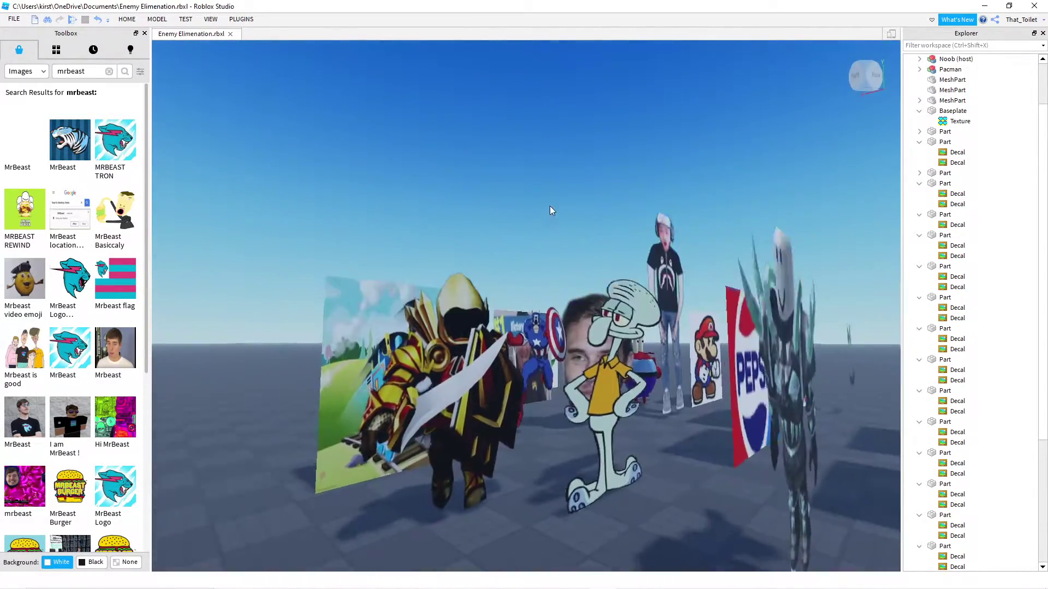
pyautogui.scroll(10, 540, 217)
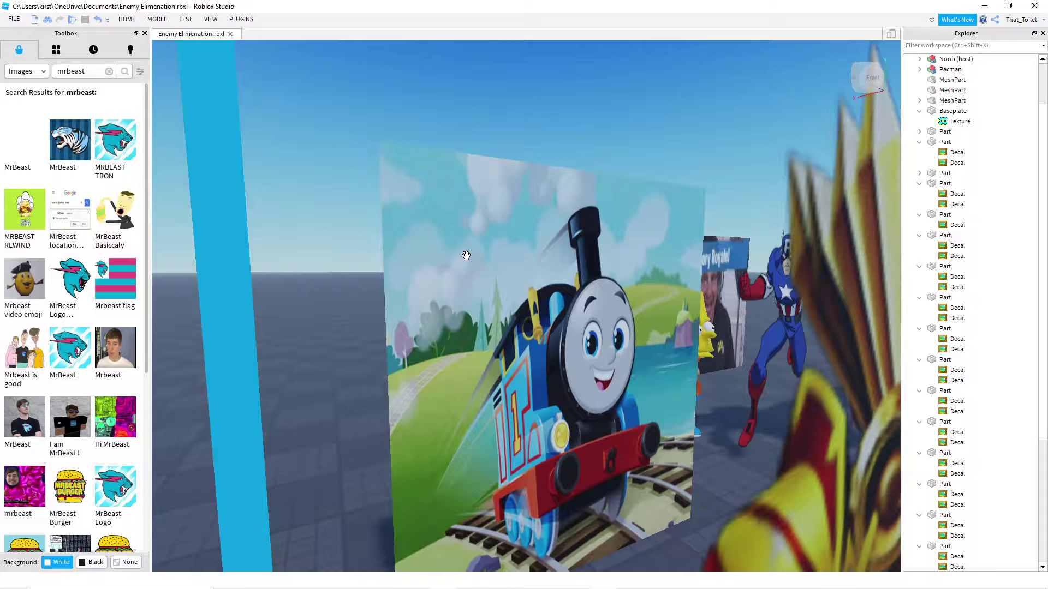
pyautogui.scroll(3, 466, 255)
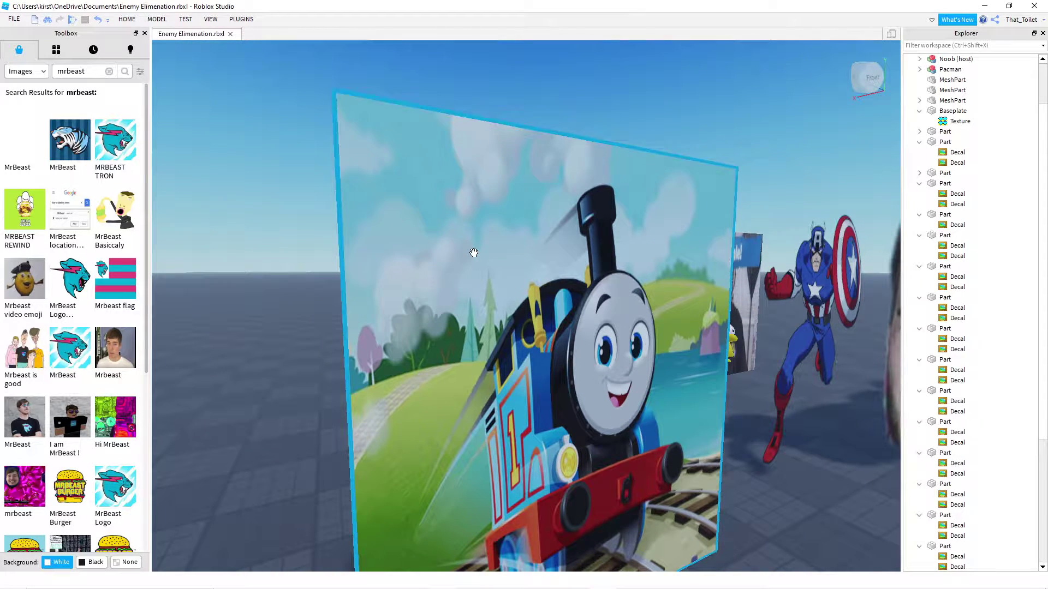
pyautogui.scroll(-5, 537, 389)
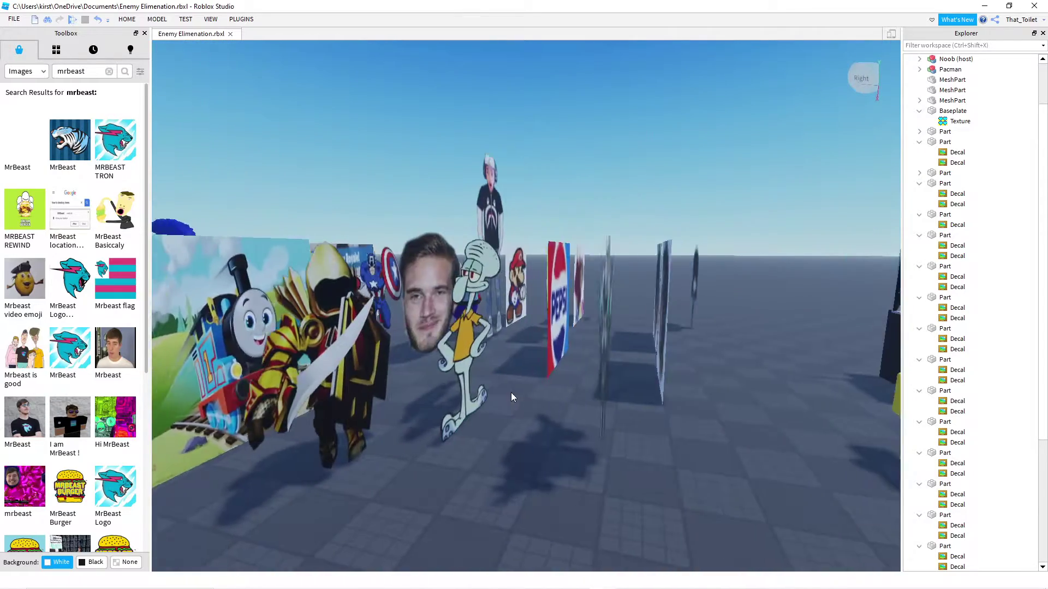
# - Box-select all decal boards and characters and shift them down-right around the Noob, undoing a first attempt
pyautogui.moveTo(480, 394); pyautogui.dragTo(478, 401)
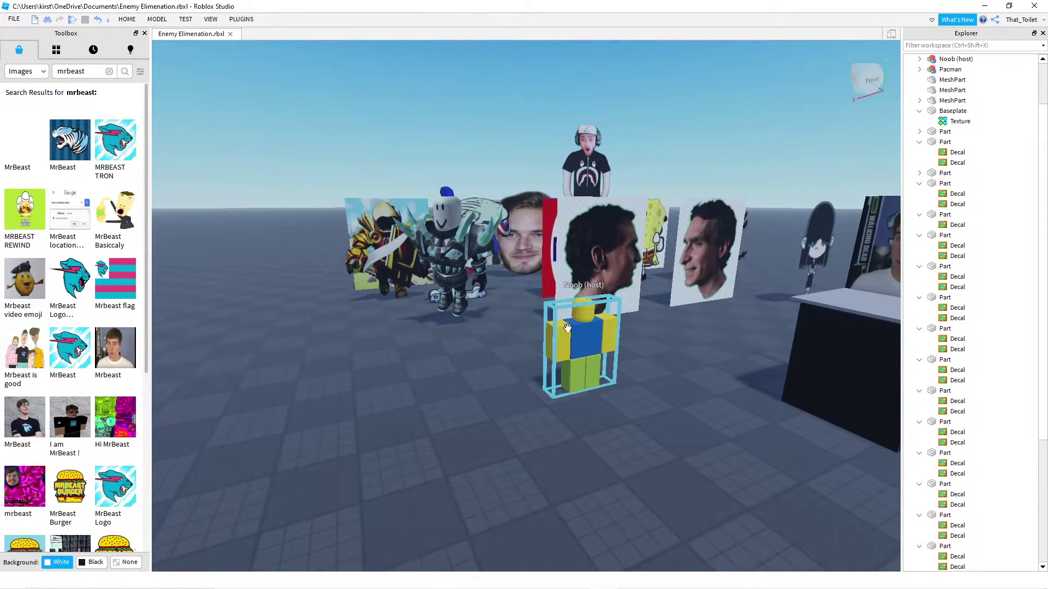
pyautogui.scroll(-3, 460, 408)
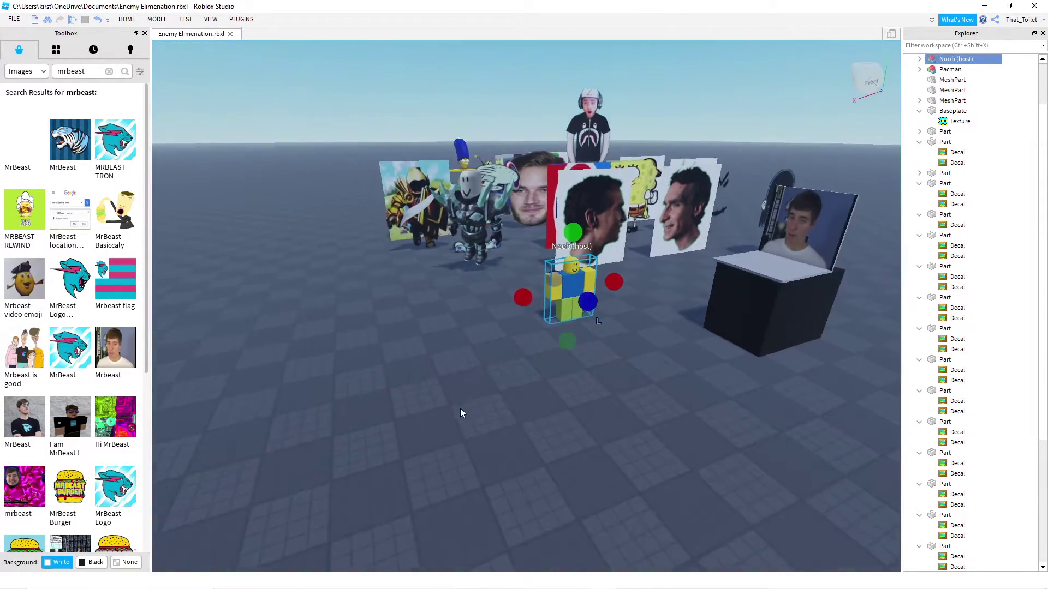
pyautogui.click(460, 408)
pyautogui.moveTo(399, 135)
pyautogui.mouseDown()
pyautogui.moveTo(400, 164)
pyautogui.moveTo(451, 58)
pyautogui.moveTo(682, 299)
pyautogui.mouseUp()
pyautogui.moveTo(794, 323); pyautogui.dragTo(794, 323)
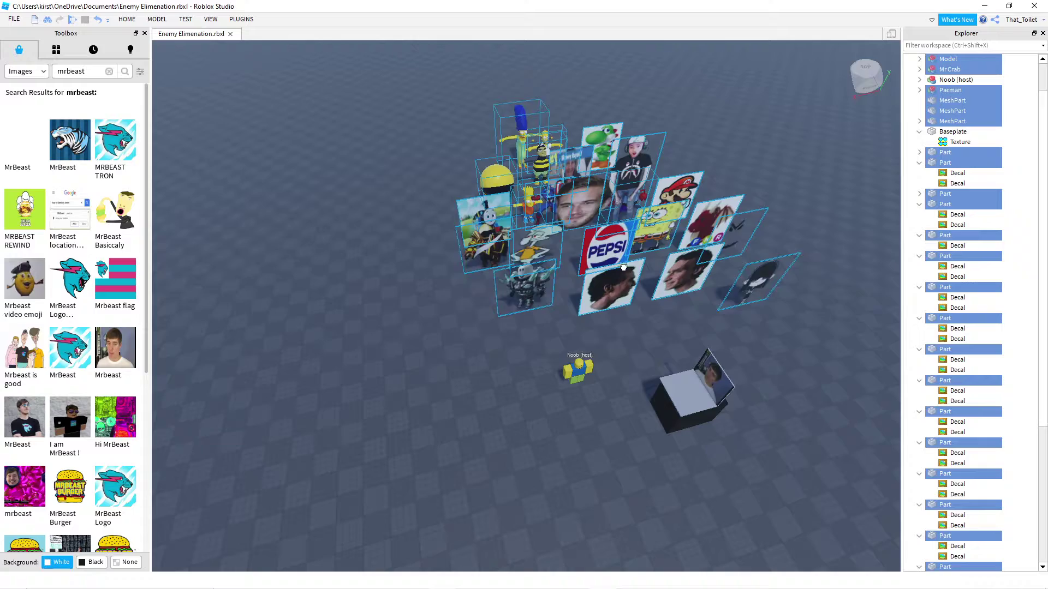
pyautogui.moveTo(618, 266)
pyautogui.mouseDown()
pyautogui.moveTo(586, 399)
pyautogui.moveTo(602, 400)
pyautogui.mouseUp()
pyautogui.hotkey('ctrl', 'z')
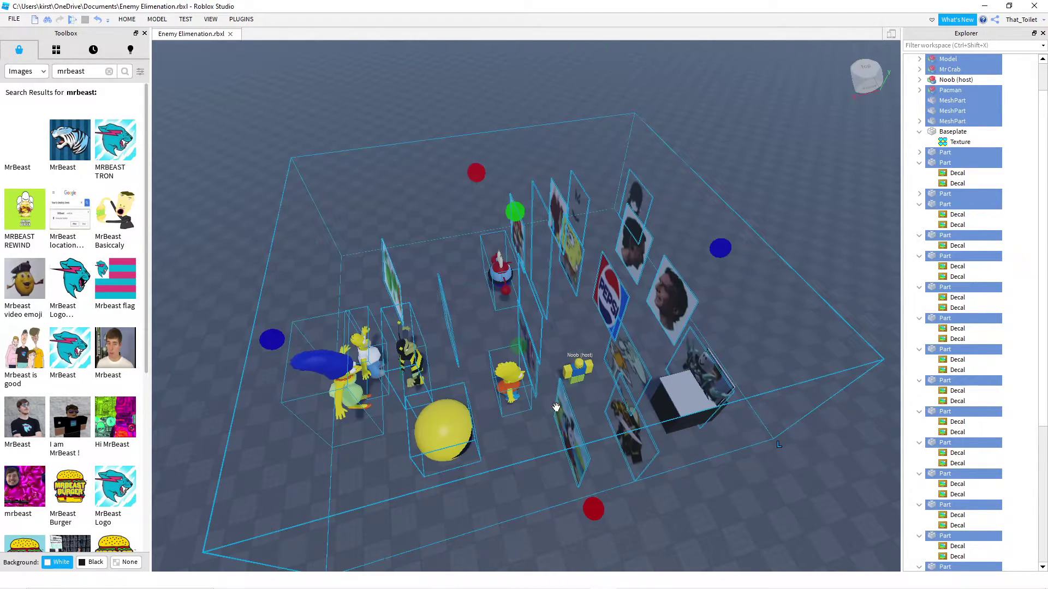
pyautogui.moveTo(612, 300)
pyautogui.mouseDown()
pyautogui.moveTo(612, 367)
pyautogui.moveTo(568, 391)
pyautogui.moveTo(561, 417)
pyautogui.mouseUp()
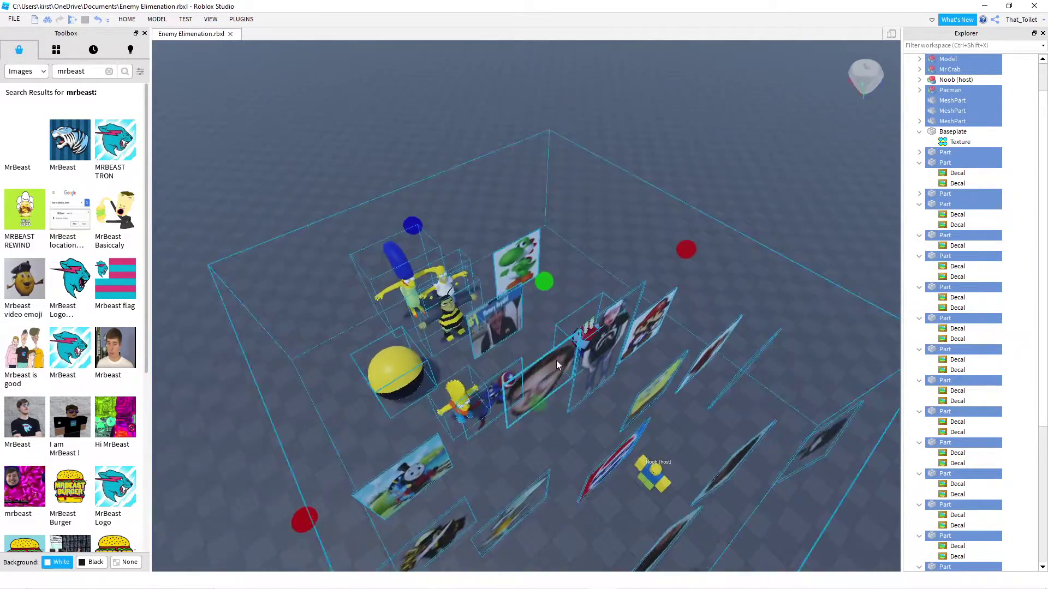
# - Clear the group selection, pick a single decal board and level the view
pyautogui.scroll(-3, 556, 359)
pyautogui.click(731, 300)
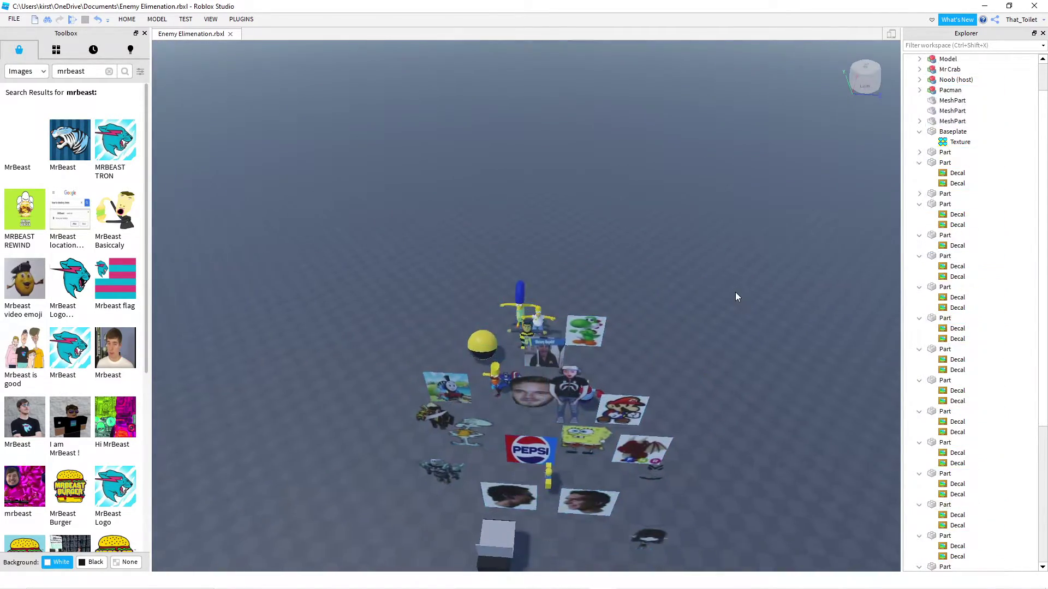
pyautogui.scroll(10, 734, 297)
pyautogui.click(735, 297)
pyautogui.scroll(10, 736, 289)
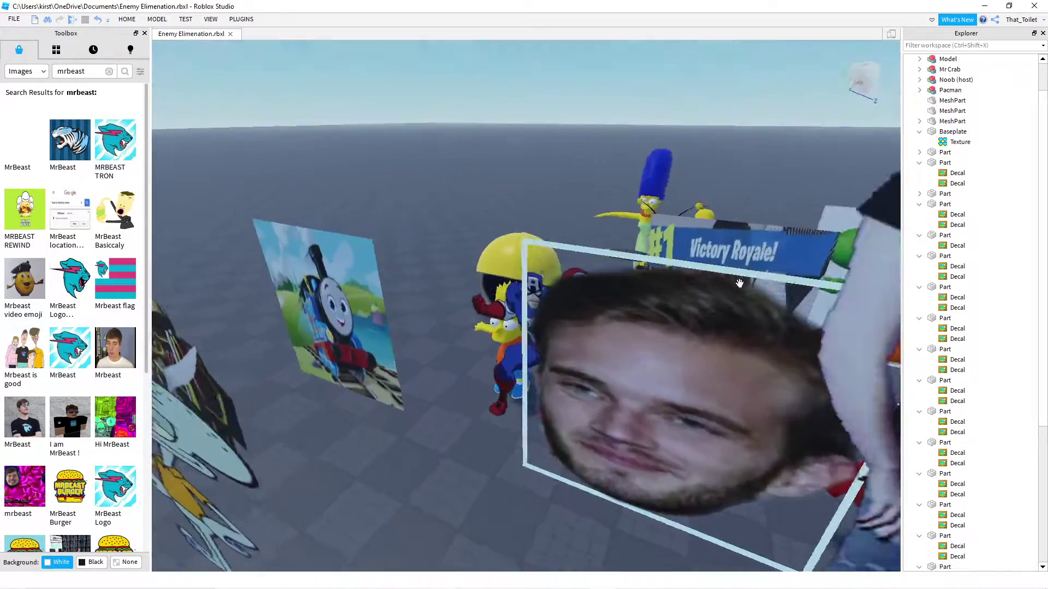
pyautogui.moveTo(740, 283); pyautogui.dragTo(725, 294)
# - Position the Noob host right behind the black computer box among the face decals, then deselect it
pyautogui.moveTo(652, 306)
pyautogui.mouseDown()
pyautogui.moveTo(668, 293)
pyautogui.moveTo(587, 306)
pyautogui.moveTo(604, 337)
pyautogui.moveTo(580, 335)
pyautogui.moveTo(596, 368)
pyautogui.mouseUp()
pyautogui.click(598, 399)
pyautogui.moveTo(601, 432); pyautogui.dragTo(477, 457)
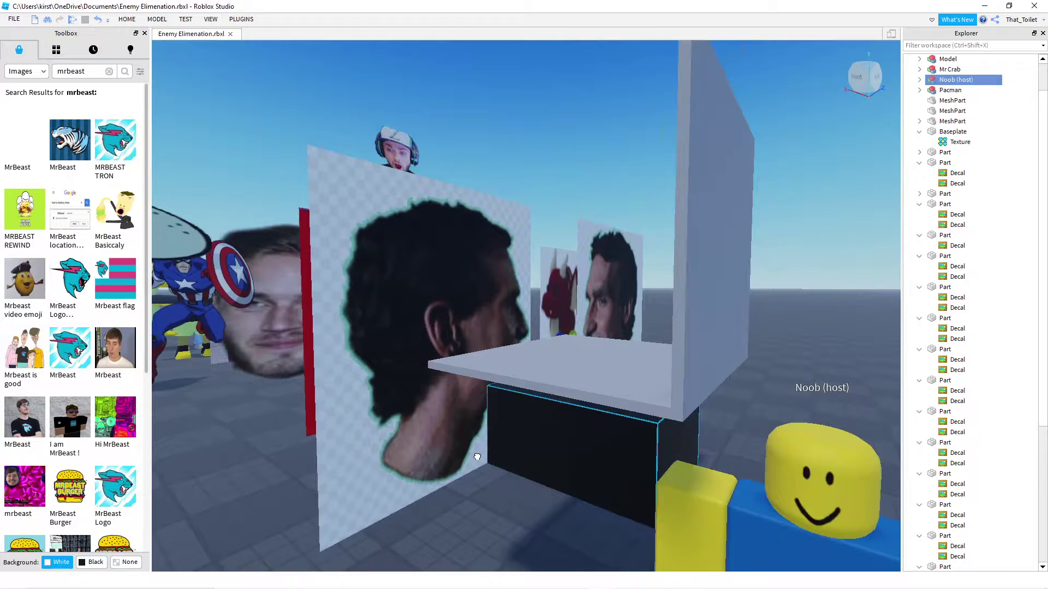
pyautogui.click(701, 440)
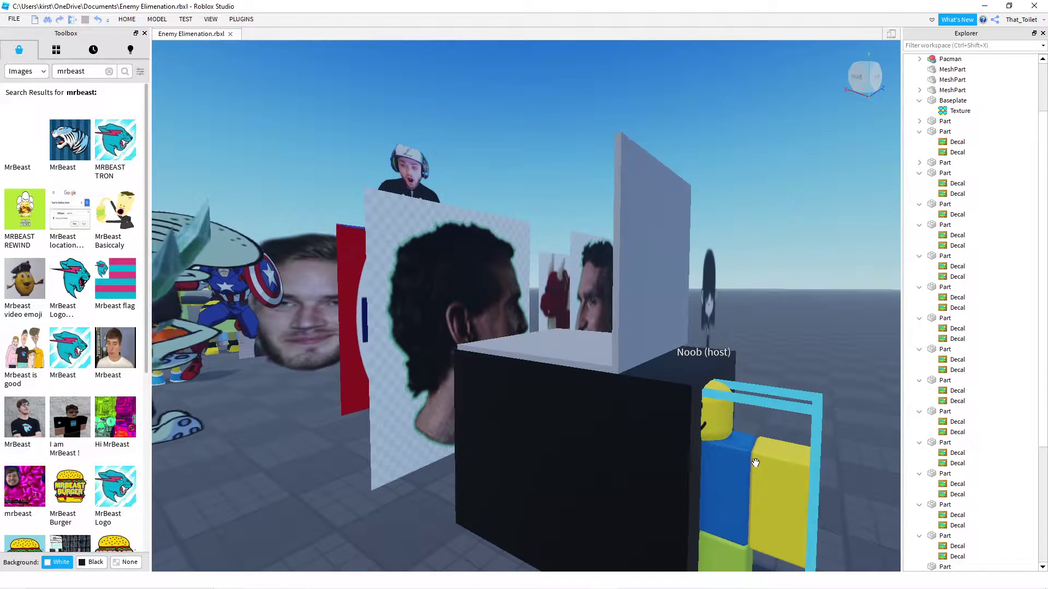
pyautogui.click(460, 468)
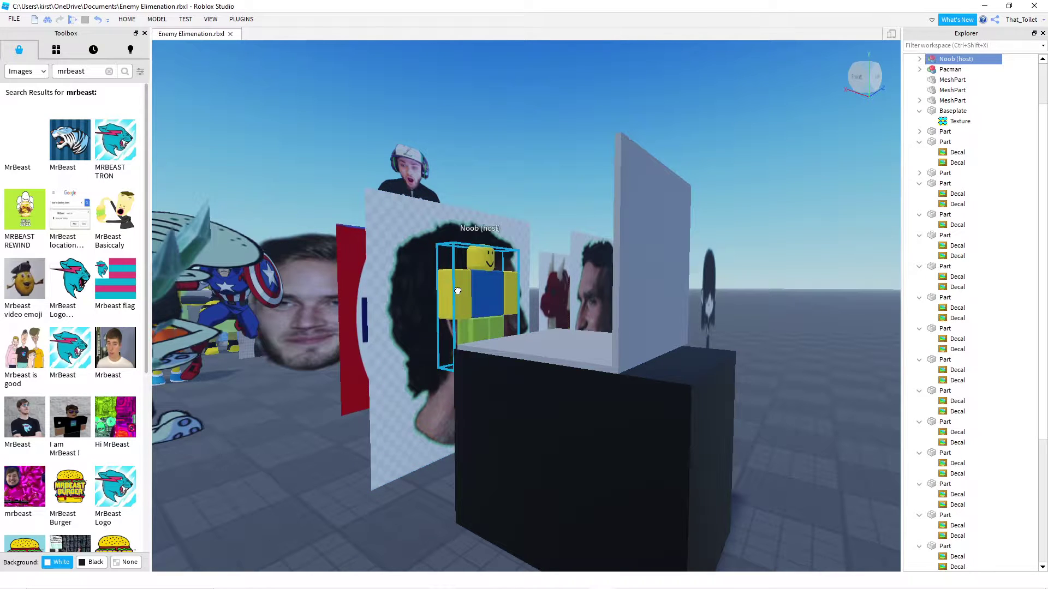
pyautogui.click(453, 99)
pyautogui.press('w')
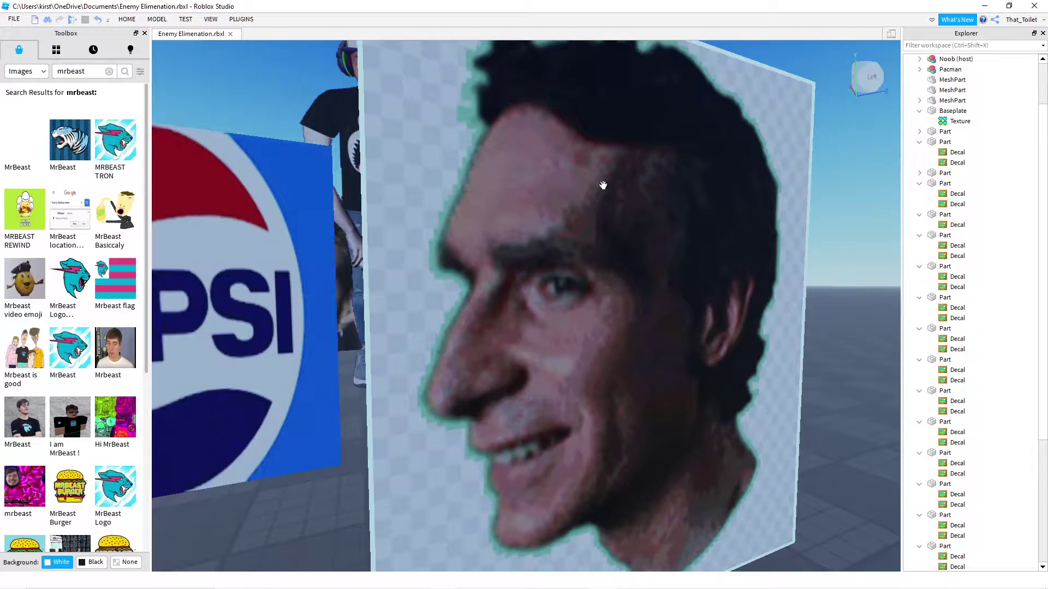
pyautogui.scroll(-5, 595, 186)
pyautogui.scroll(8, 501, 186)
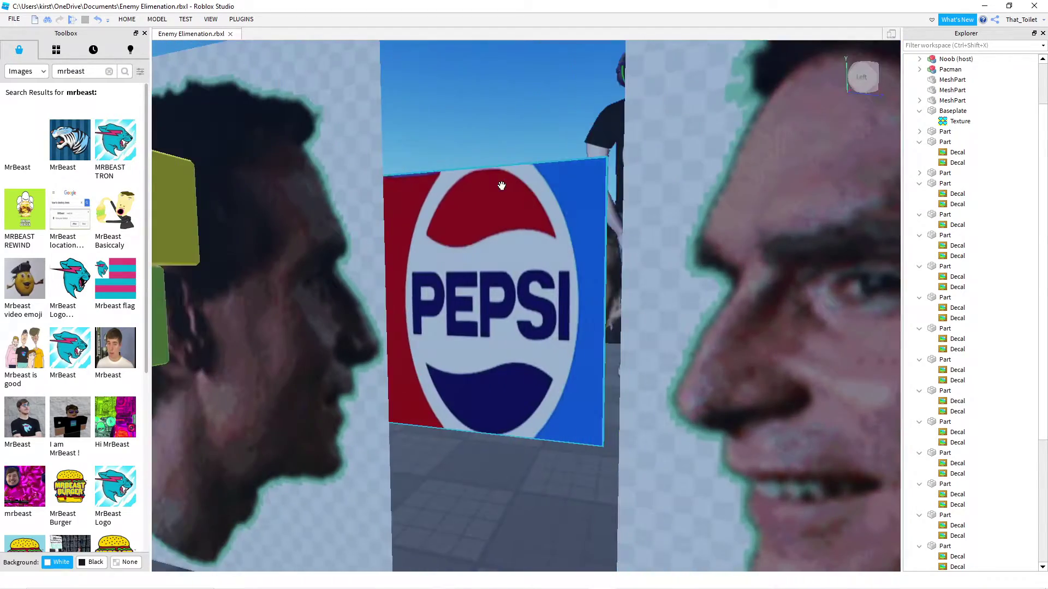
pyautogui.scroll(-10, 502, 185)
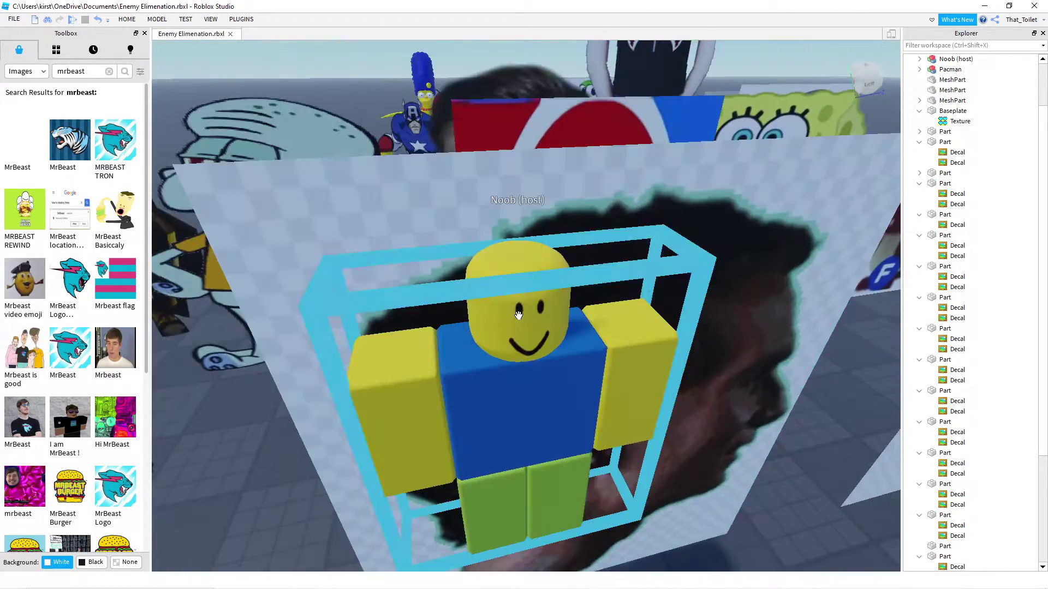
pyautogui.click(518, 315)
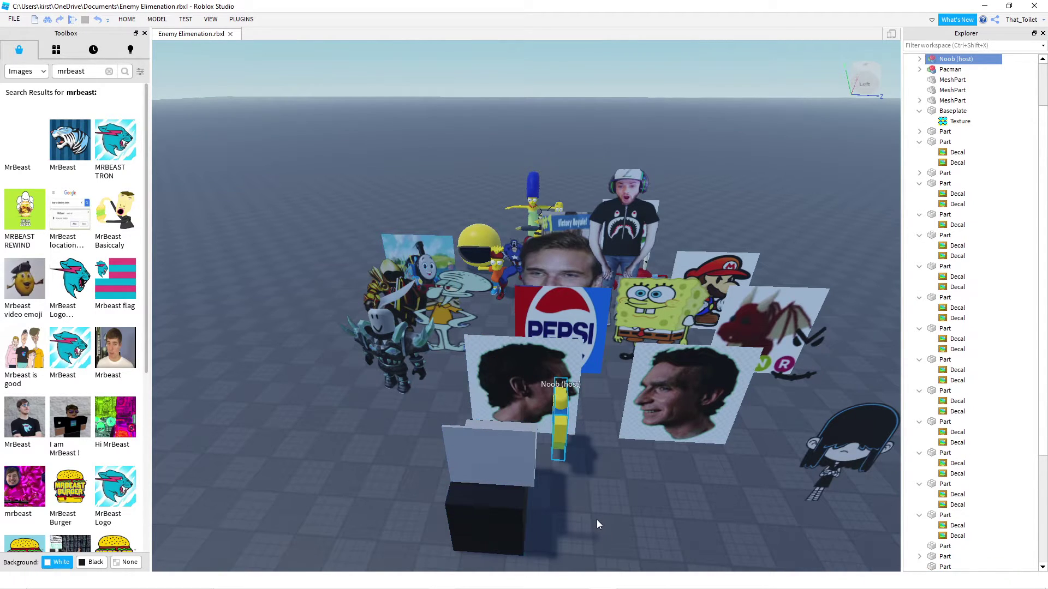
pyautogui.hotkey('ctrl', 'a')
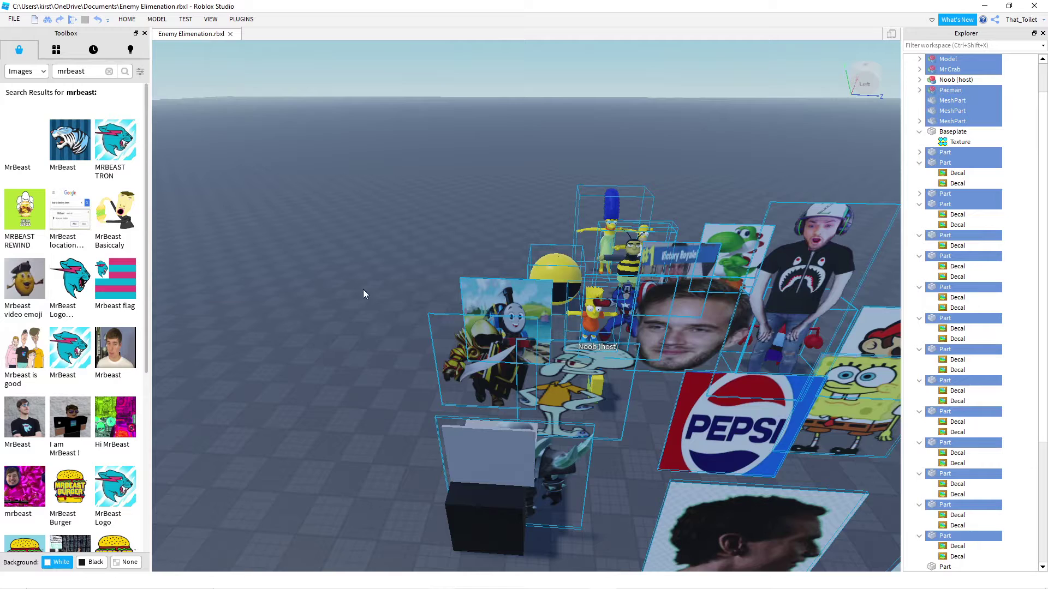
pyautogui.click(241, 226)
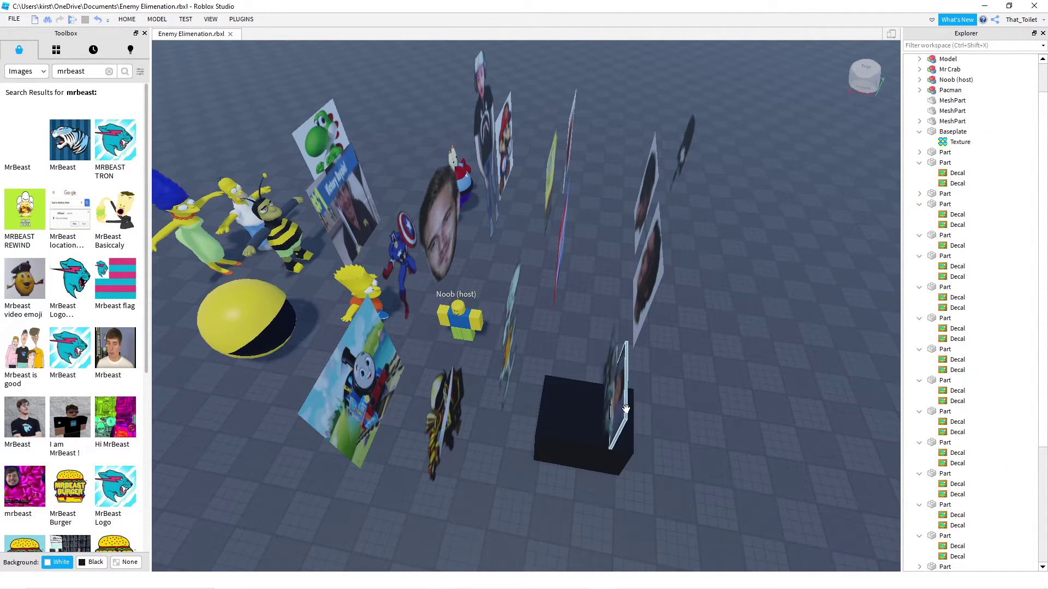
pyautogui.scroll(3, 581, 424)
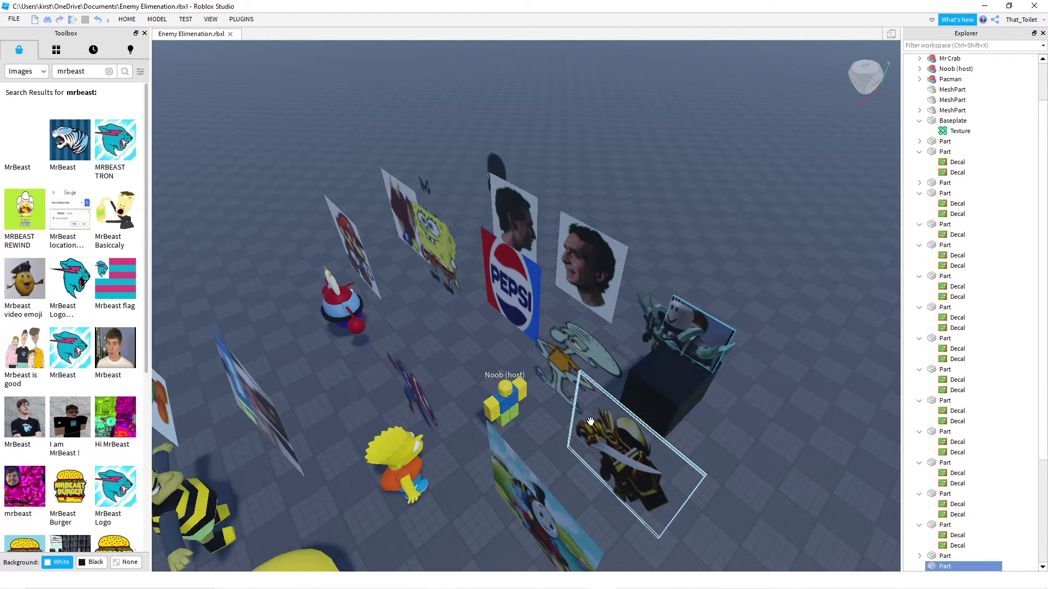
pyautogui.hotkey('ctrl', 'a')
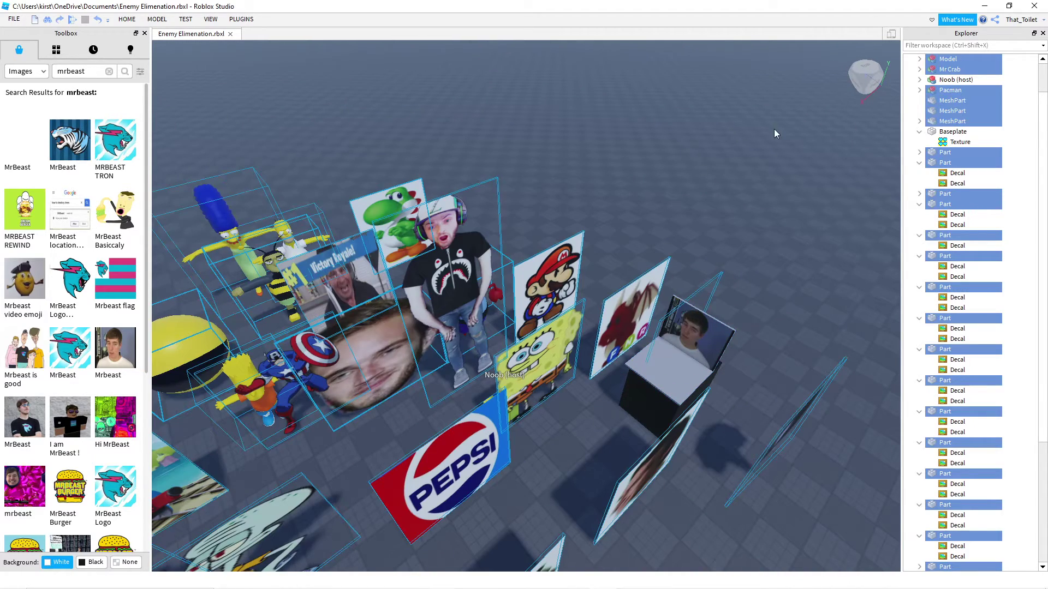
pyautogui.click(774, 129)
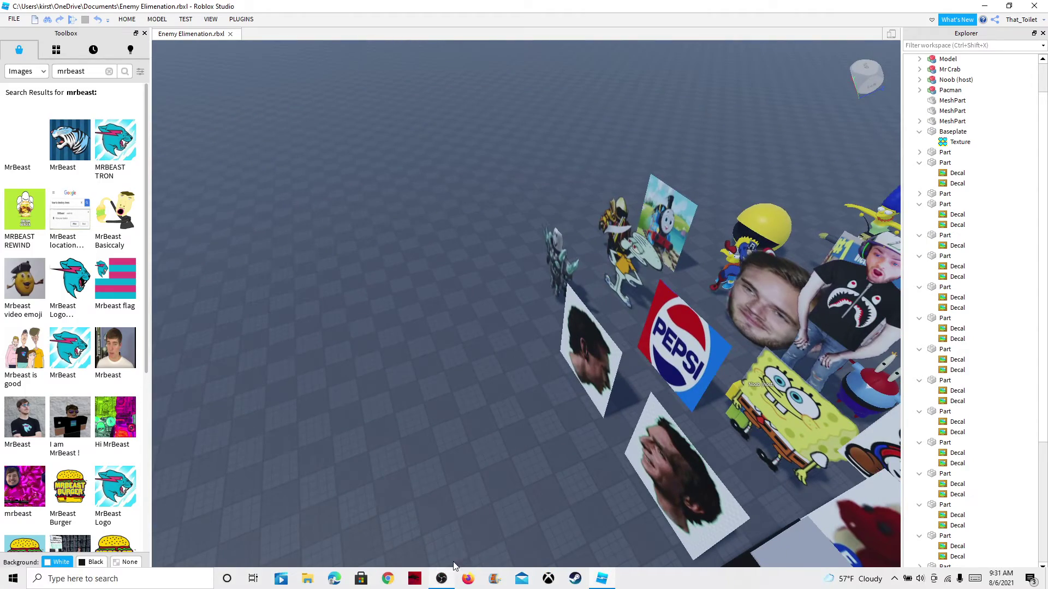